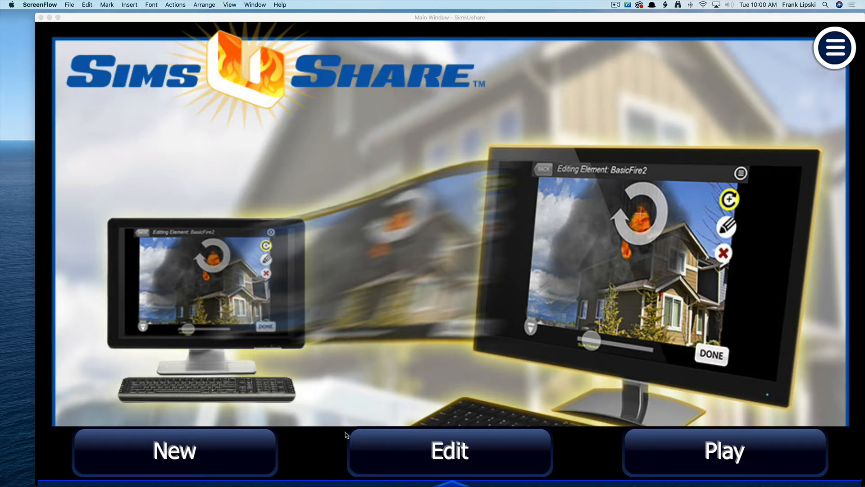
- Open the Old House with Apparatus simulation for editing
{"action": "left_click", "coordinate": [462, 457]}
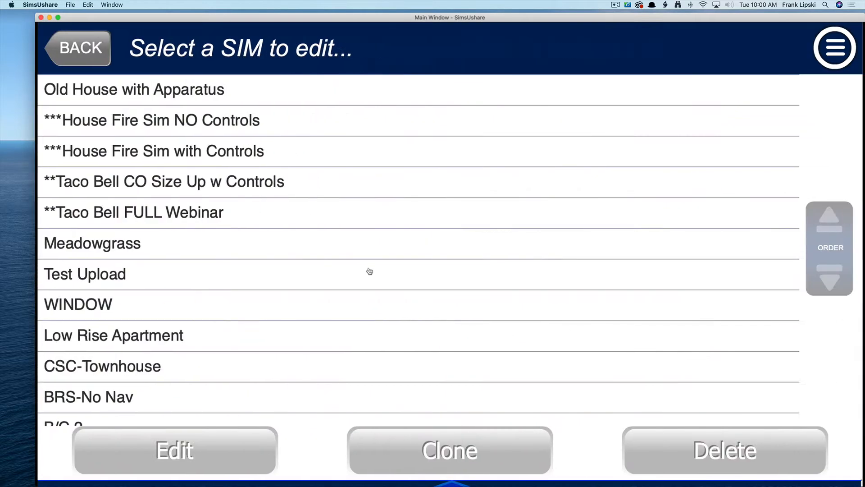
{"action": "left_click", "coordinate": [205, 102]}
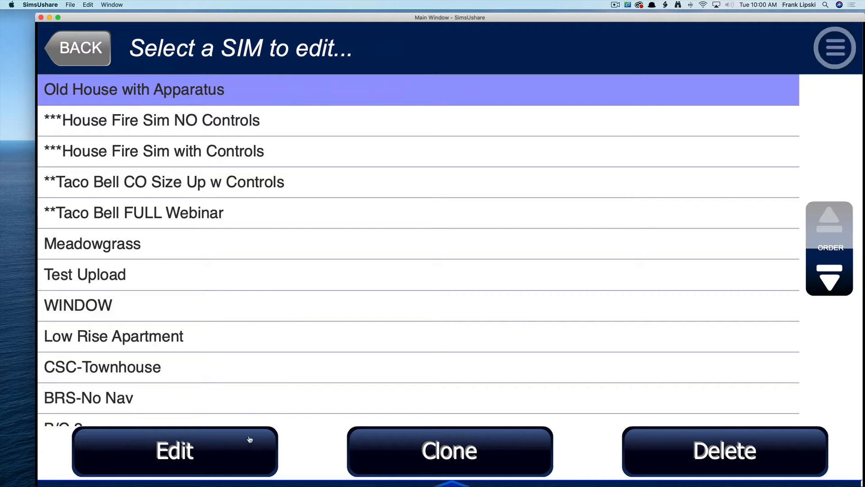
{"action": "left_click", "coordinate": [248, 436]}
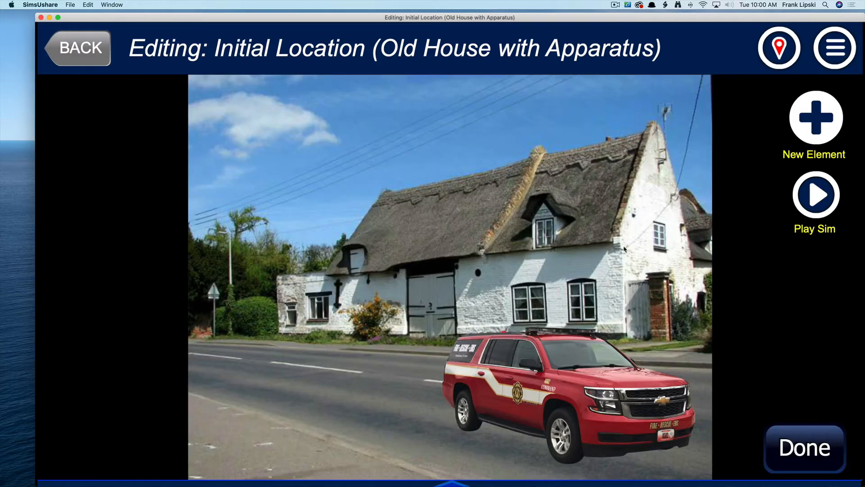
- Play the simulation with the navigation arrows hidden, view the responding, cab and ladder scenes, and return to the editor
{"action": "left_click", "coordinate": [817, 196]}
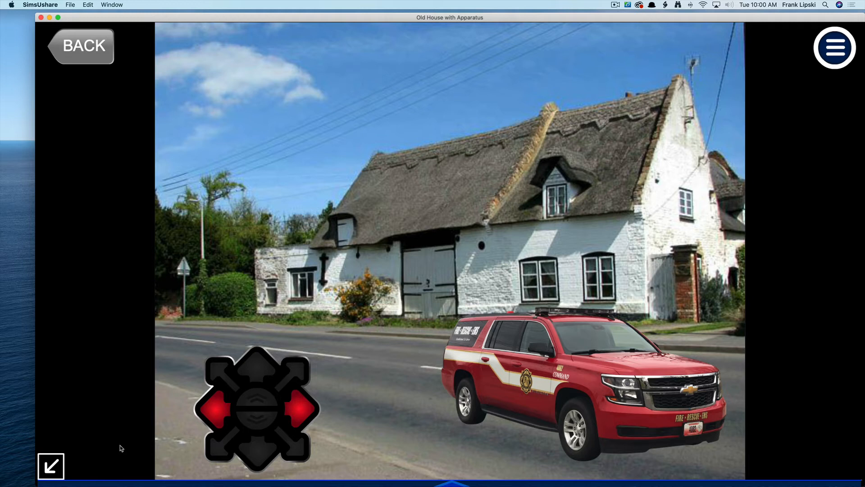
{"action": "left_click", "coordinate": [54, 470]}
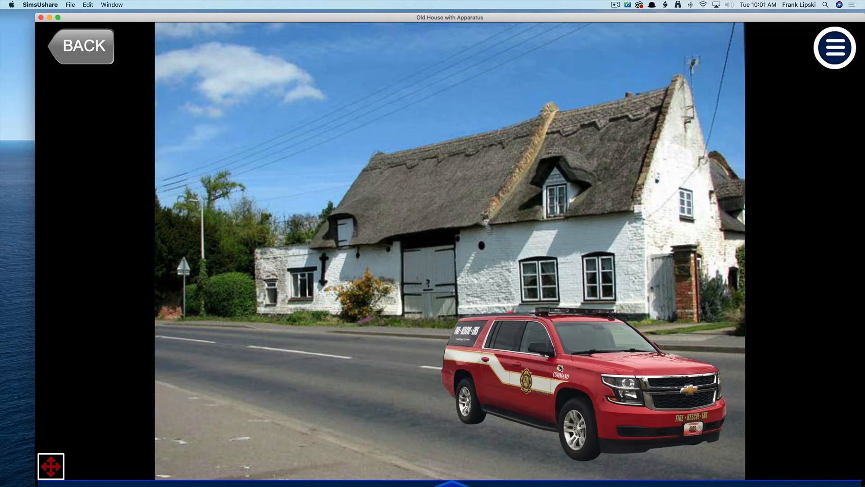
{"action": "key", "text": "Escape"}
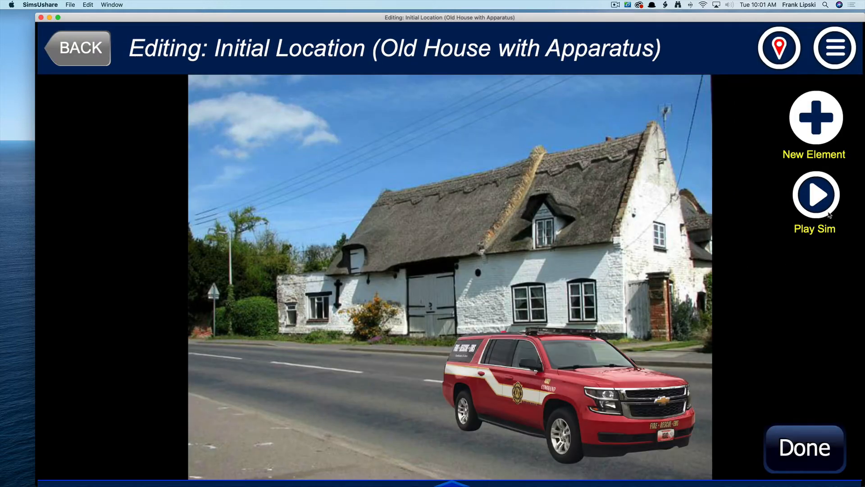
{"action": "left_click", "coordinate": [829, 214]}
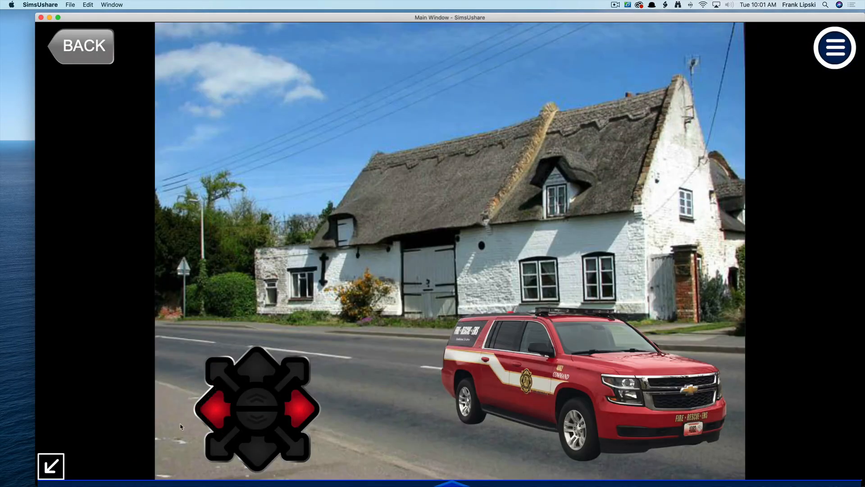
{"action": "left_click", "coordinate": [52, 473]}
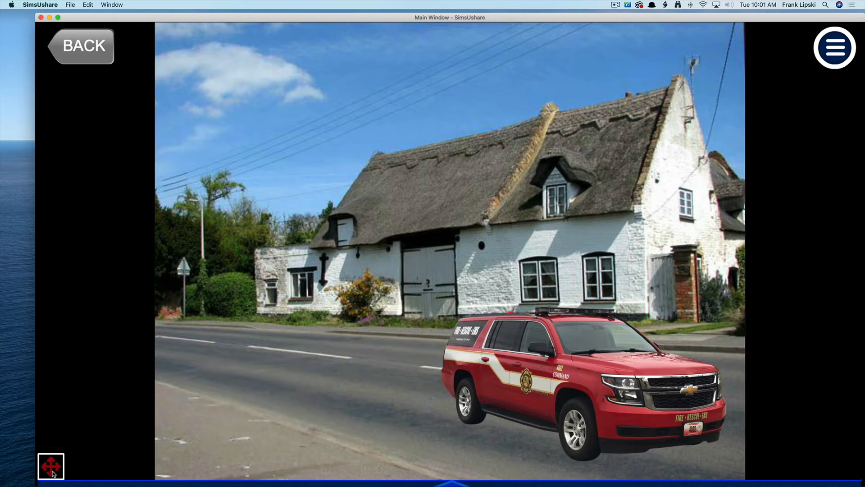
{"action": "key", "text": "Up"}
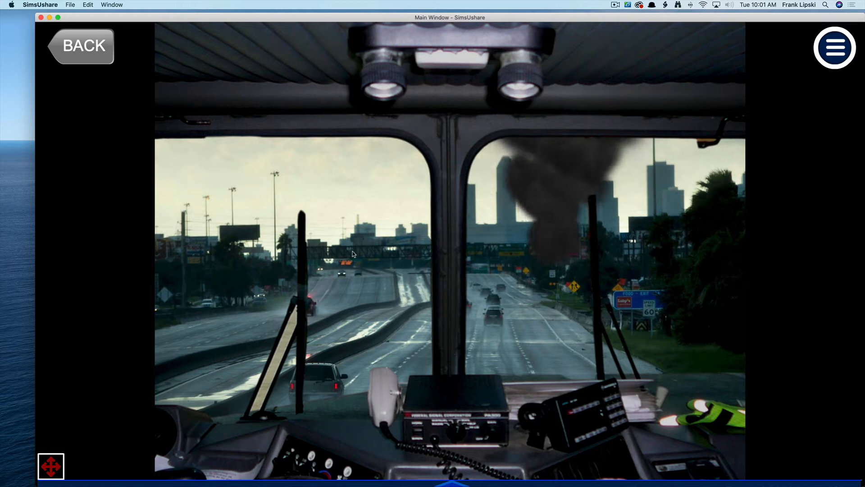
{"action": "left_click", "coordinate": [580, 247]}
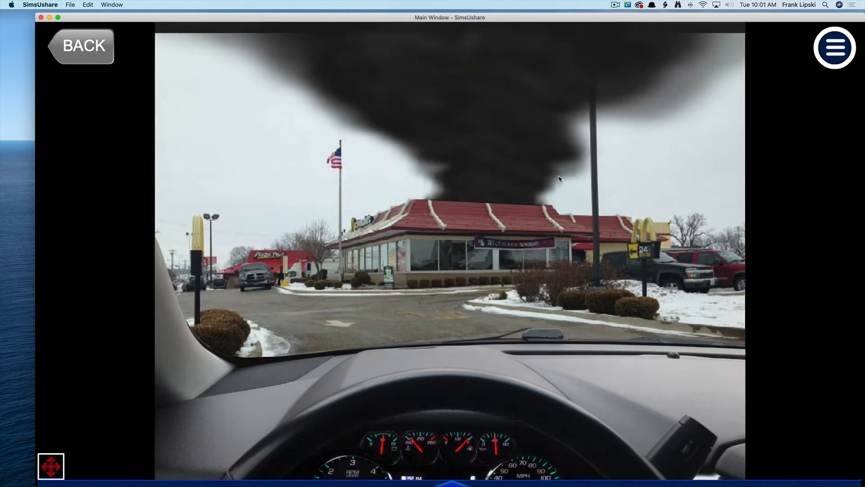
{"action": "key", "text": "Right"}
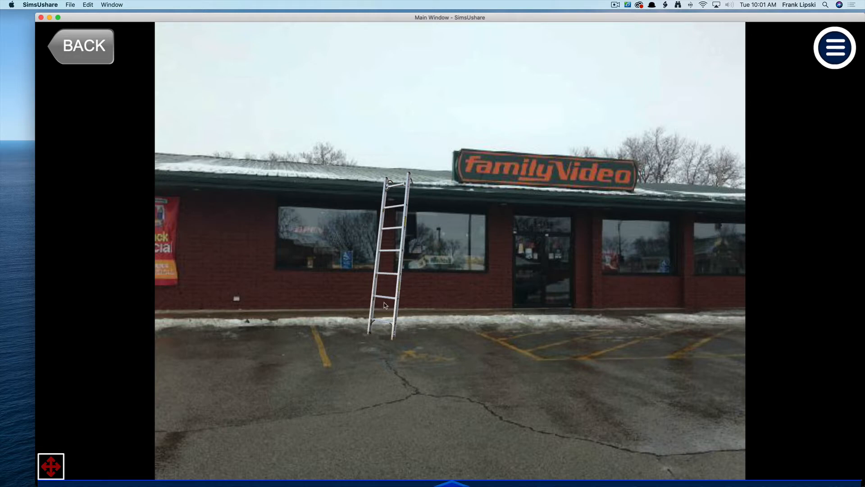
{"action": "left_click", "coordinate": [103, 64]}
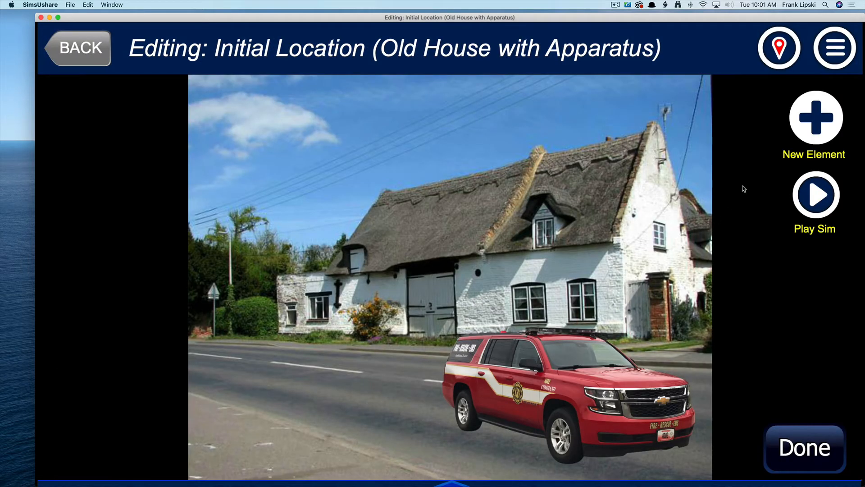
- Move the red command vehicle up in front of the house and set its scale to 13
{"action": "left_click", "coordinate": [580, 364]}
{"action": "left_click_drag", "start_coordinate": [579, 365], "coordinate": [463, 269]}
{"action": "left_click_drag", "start_coordinate": [172, 438], "coordinate": [166, 436]}
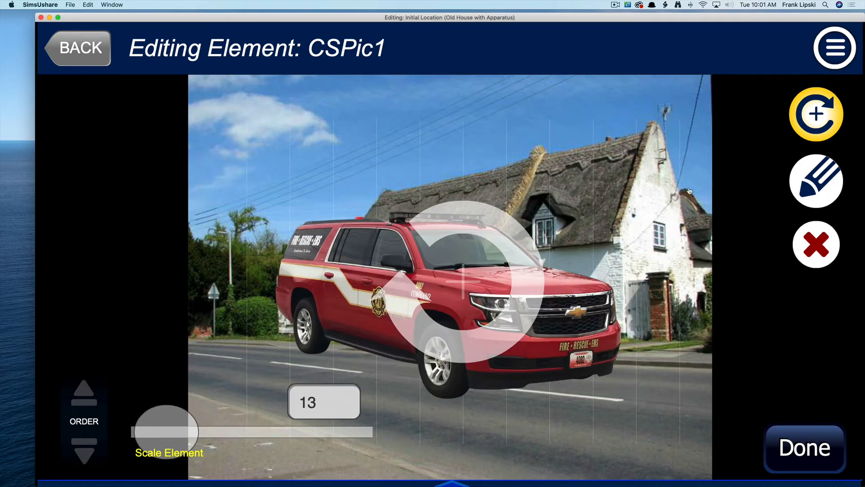
- Set the command vehicle's brightness to -25 and finish editing the element
{"action": "left_click", "coordinate": [792, 183]}
{"action": "left_click", "coordinate": [580, 154]}
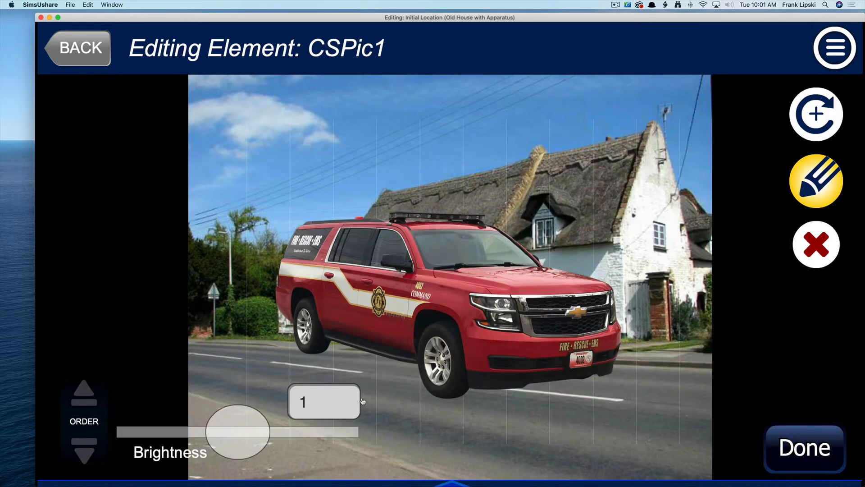
{"action": "left_click_drag", "start_coordinate": [243, 436], "coordinate": [229, 436]}
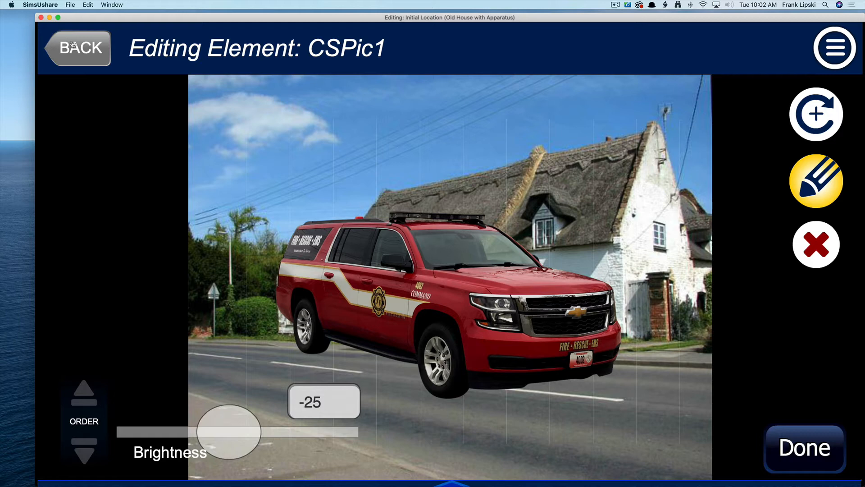
{"action": "left_click", "coordinate": [96, 59]}
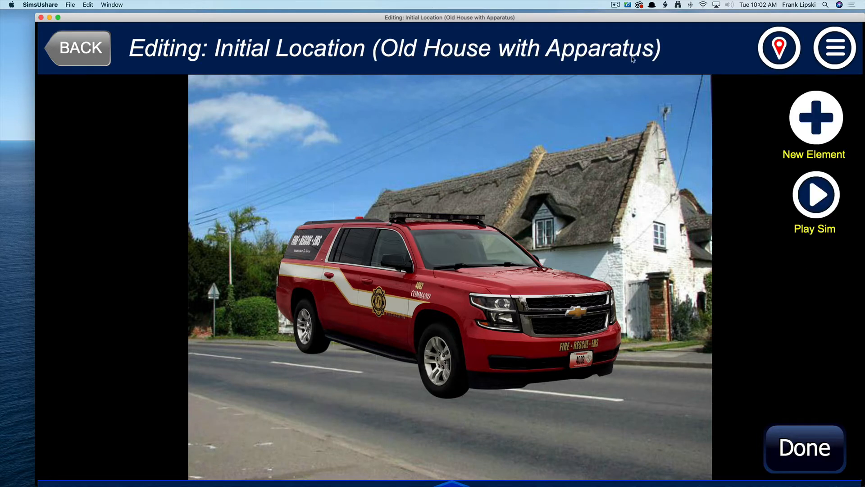
- Open the cab location for editing and move the smoke element slightly upward above the restaurant roof
{"action": "left_click", "coordinate": [786, 41]}
{"action": "left_click_drag", "start_coordinate": [644, 386], "coordinate": [649, 306]}
{"action": "left_click", "coordinate": [630, 324]}
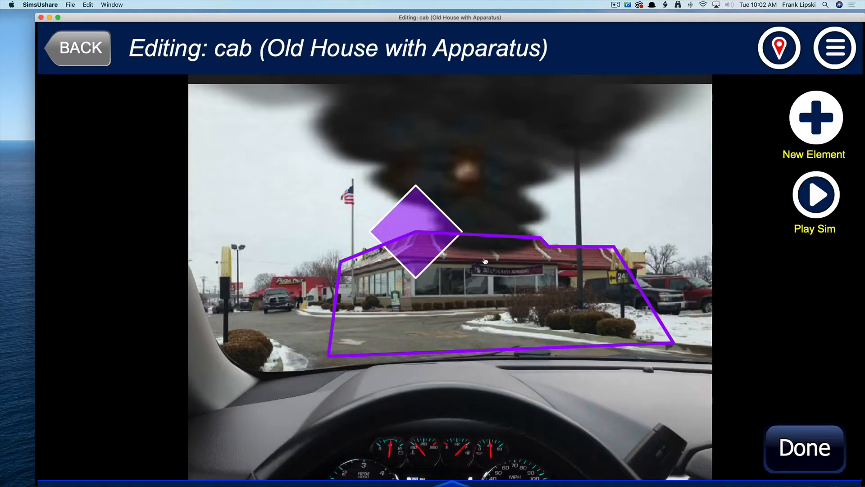
{"action": "left_click", "coordinate": [552, 160]}
{"action": "mouse_move", "coordinate": [552, 160]}
{"action": "left_mouse_down"}
{"action": "mouse_move", "coordinate": [401, 160]}
{"action": "mouse_move", "coordinate": [574, 127]}
{"action": "mouse_move", "coordinate": [547, 151]}
{"action": "left_mouse_up"}
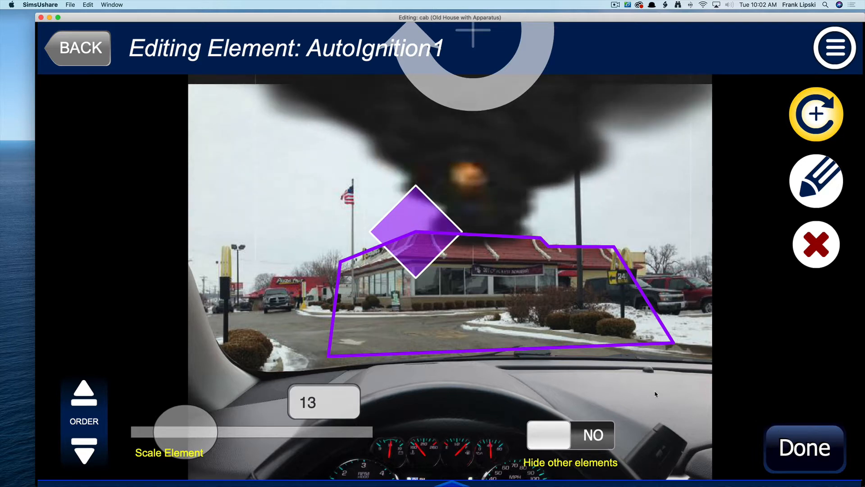
{"action": "left_click", "coordinate": [791, 433]}
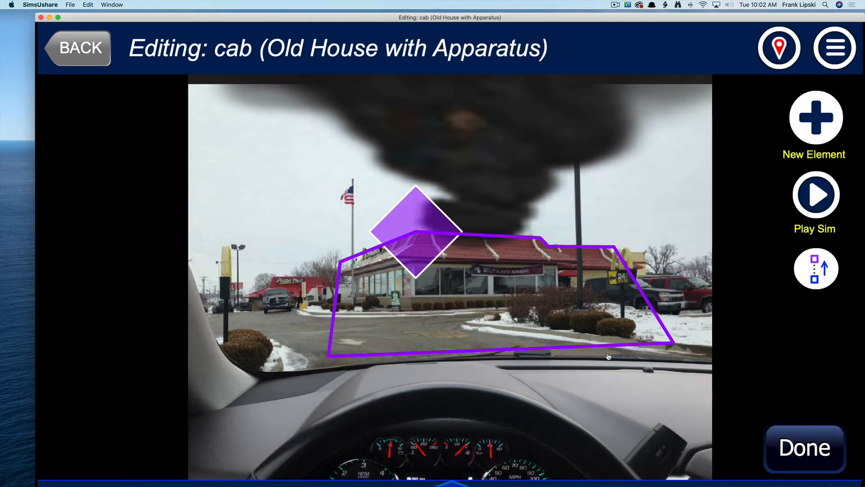
- Move the vehicle dashboard cutout slightly upward in the cab scene and finish editing it
{"action": "left_click", "coordinate": [609, 356]}
{"action": "left_click", "coordinate": [777, 444]}
{"action": "left_click", "coordinate": [418, 391]}
{"action": "mouse_move", "coordinate": [435, 396]}
{"action": "left_mouse_down"}
{"action": "mouse_move", "coordinate": [410, 386]}
{"action": "mouse_move", "coordinate": [538, 242]}
{"action": "mouse_move", "coordinate": [439, 230]}
{"action": "mouse_move", "coordinate": [417, 315]}
{"action": "mouse_move", "coordinate": [435, 387]}
{"action": "left_mouse_up"}
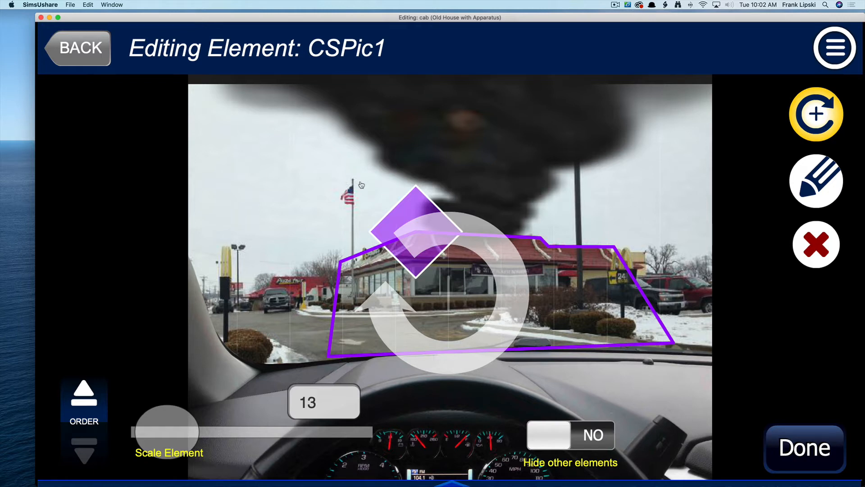
{"action": "left_click", "coordinate": [107, 60]}
- Open the Ladder location, move the ladder down into the parking lot, and set its scale to 21
{"action": "left_click", "coordinate": [780, 47]}
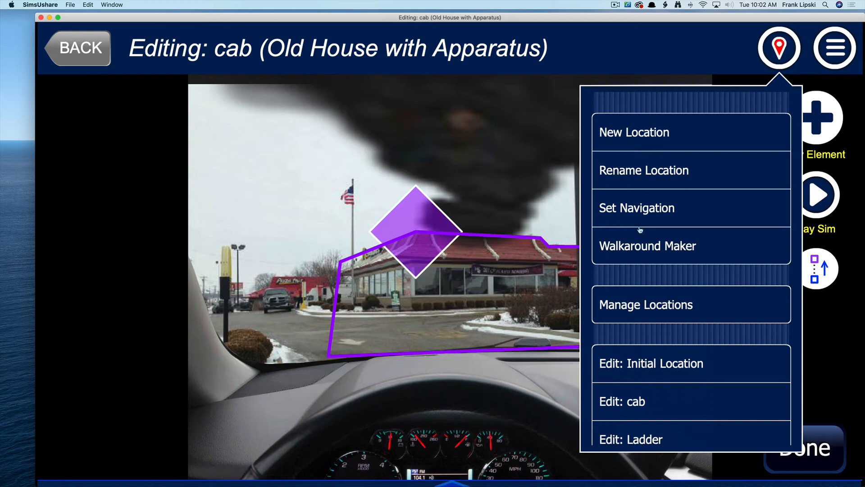
{"action": "scroll", "coordinate": [655, 399], "scroll_direction": "down", "scroll_amount": 2}
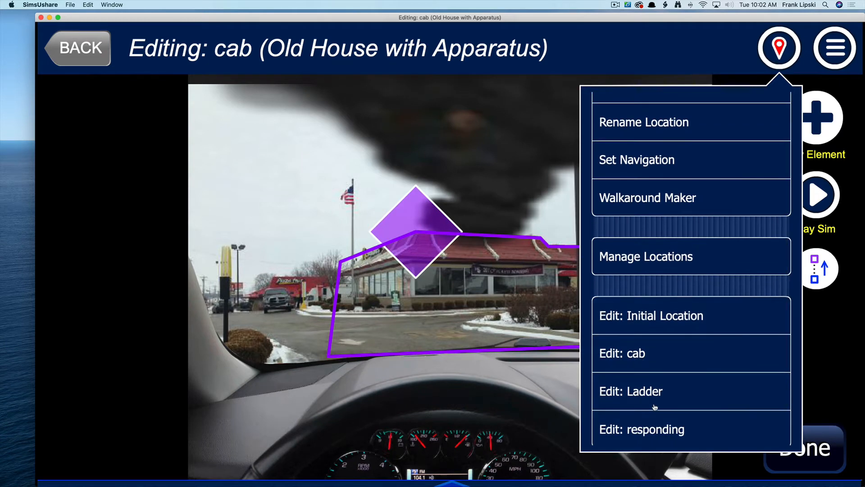
{"action": "left_click", "coordinate": [655, 407]}
{"action": "left_click", "coordinate": [402, 292]}
{"action": "left_click_drag", "start_coordinate": [402, 292], "coordinate": [432, 346]}
{"action": "mouse_move", "coordinate": [197, 443]}
{"action": "left_mouse_down"}
{"action": "mouse_move", "coordinate": [207, 433]}
{"action": "mouse_move", "coordinate": [165, 433]}
{"action": "mouse_move", "coordinate": [189, 434]}
{"action": "left_mouse_up"}
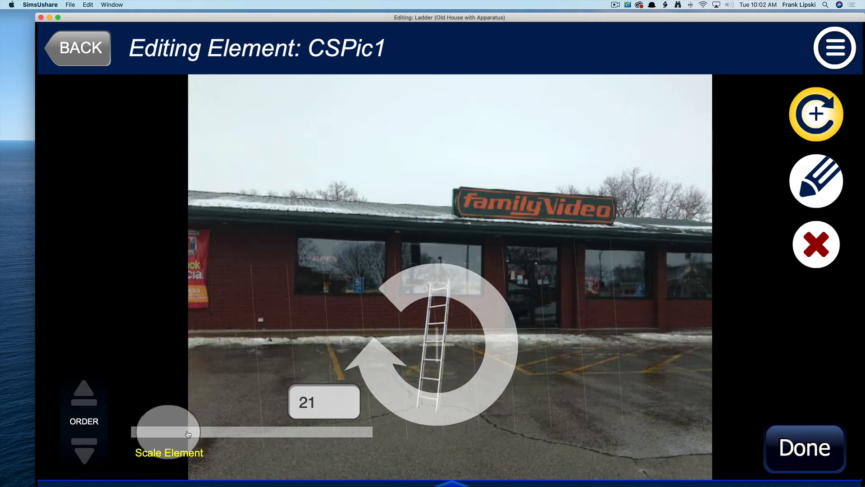
- Try the Vertical transform on the ladder image, turn it off again, and leave the element editor
{"action": "left_click", "coordinate": [817, 195]}
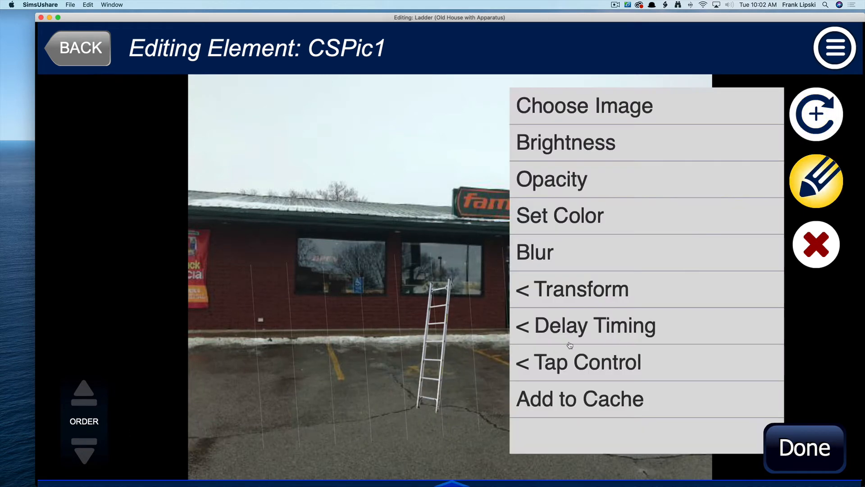
{"action": "left_click", "coordinate": [573, 290]}
{"action": "left_click", "coordinate": [280, 136]}
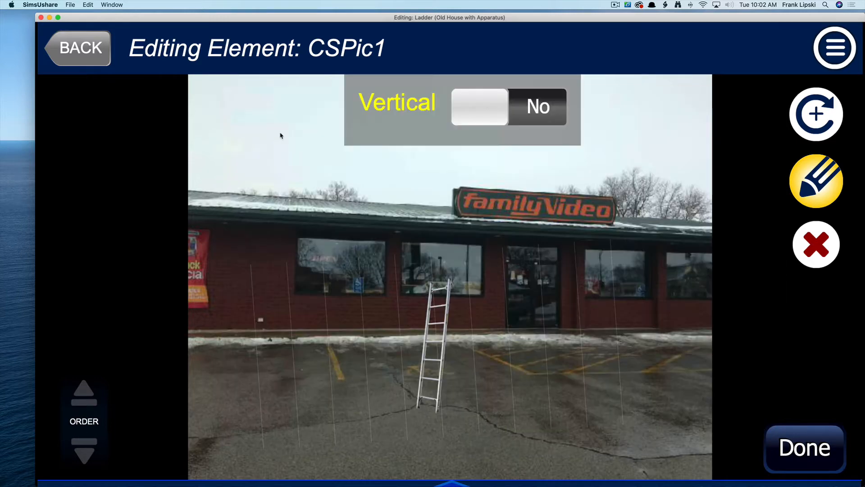
{"action": "left_click", "coordinate": [550, 115]}
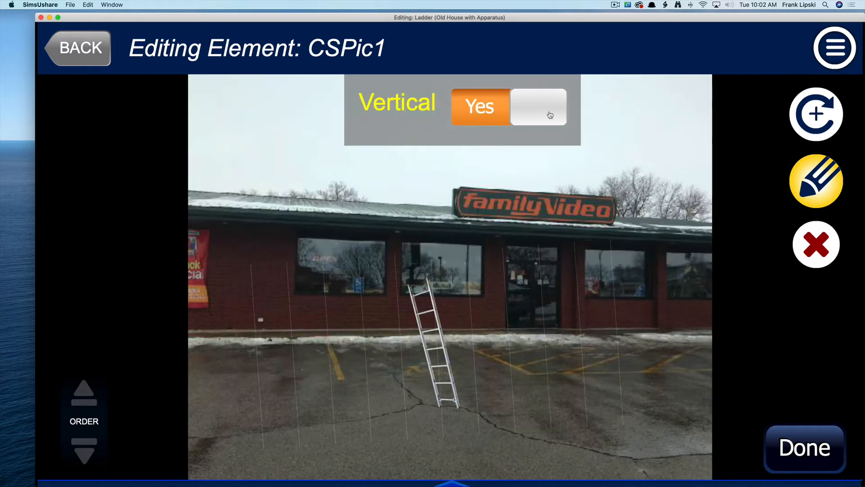
{"action": "left_click", "coordinate": [550, 115]}
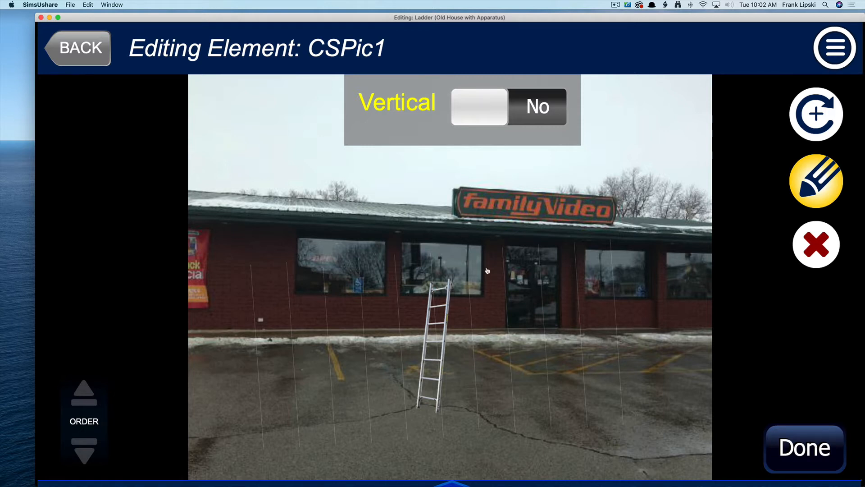
{"action": "left_click", "coordinate": [104, 60]}
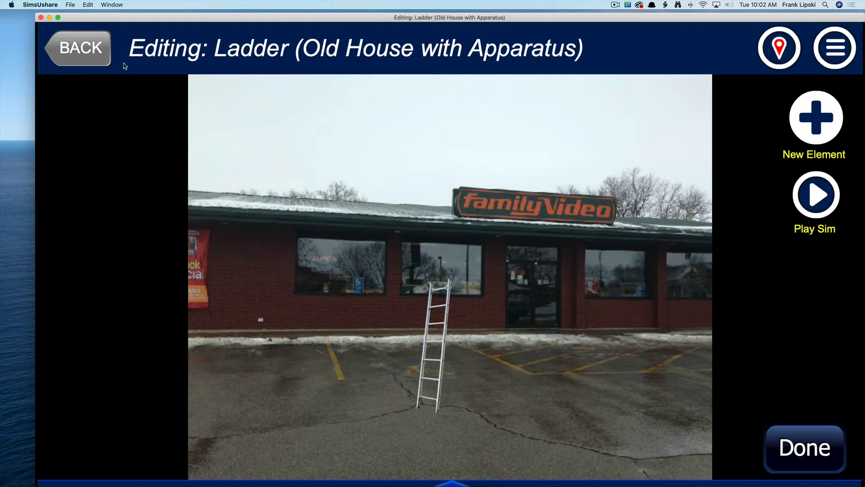
- Switch to Canva in Google Chrome and open IMG_5282 (1).jpeg from the cutout images folder for photo editing
{"action": "left_click", "coordinate": [50, 18]}
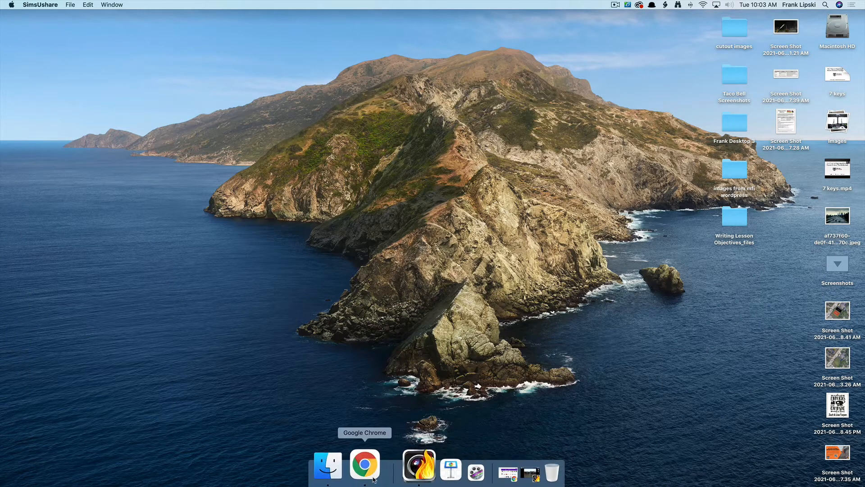
{"action": "left_click", "coordinate": [363, 467]}
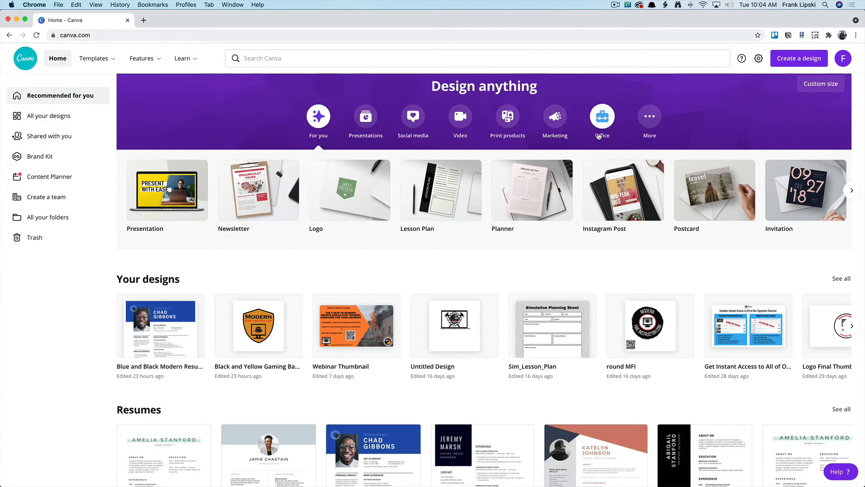
{"action": "left_click", "coordinate": [796, 62]}
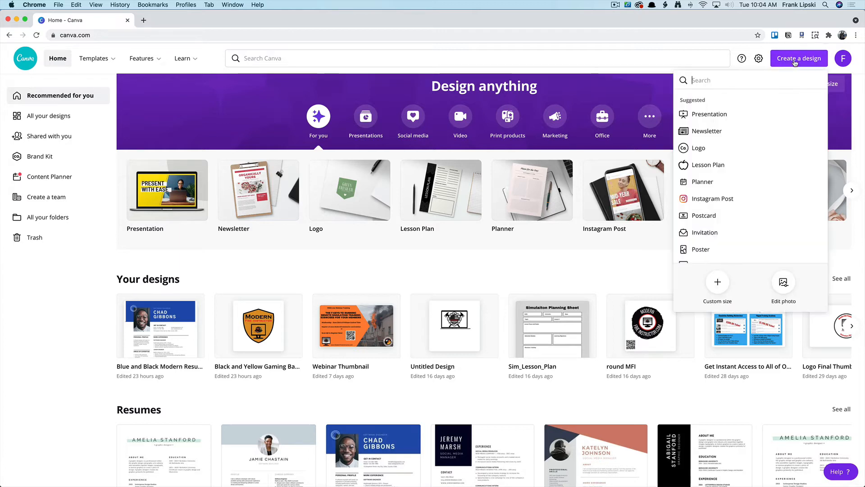
{"action": "left_click", "coordinate": [783, 287]}
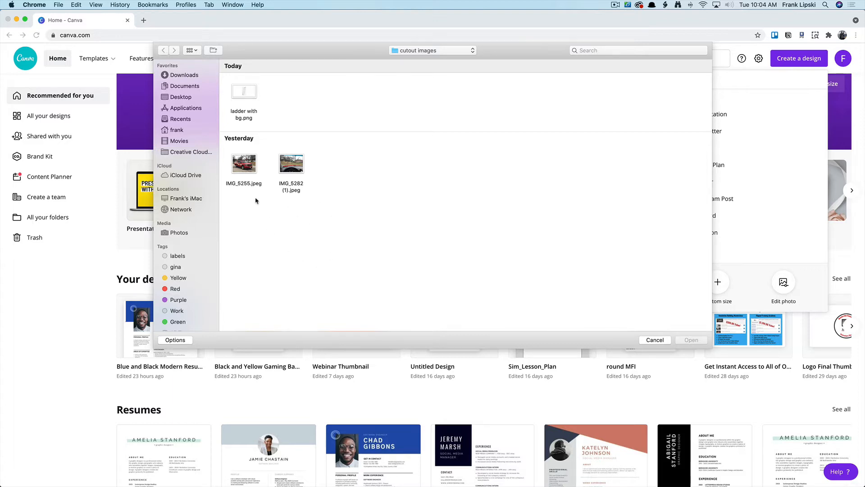
{"action": "left_click", "coordinate": [291, 169]}
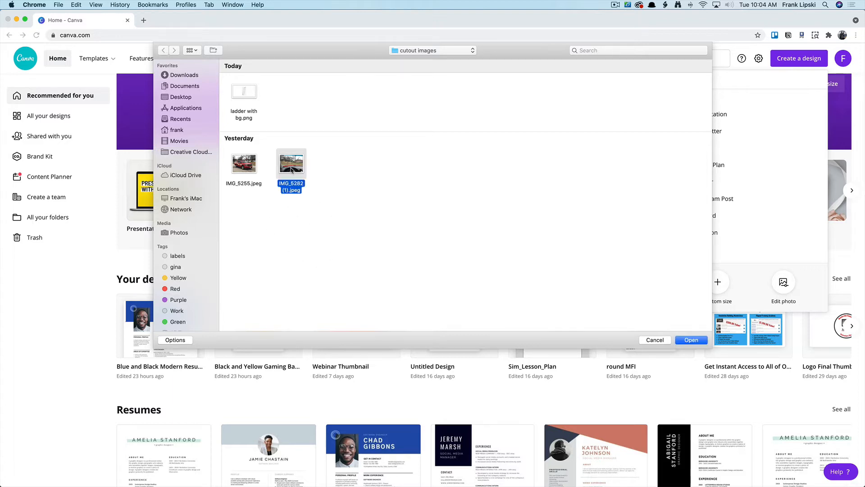
{"action": "left_click", "coordinate": [691, 340]}
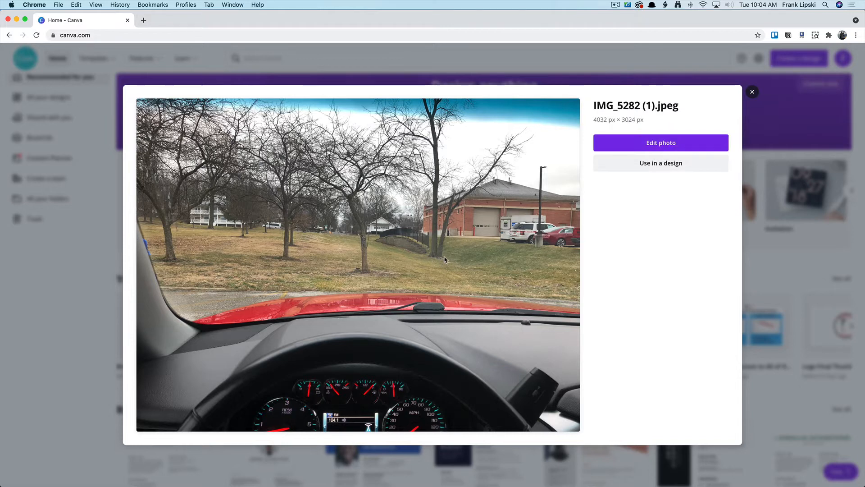
{"action": "left_click", "coordinate": [630, 149]}
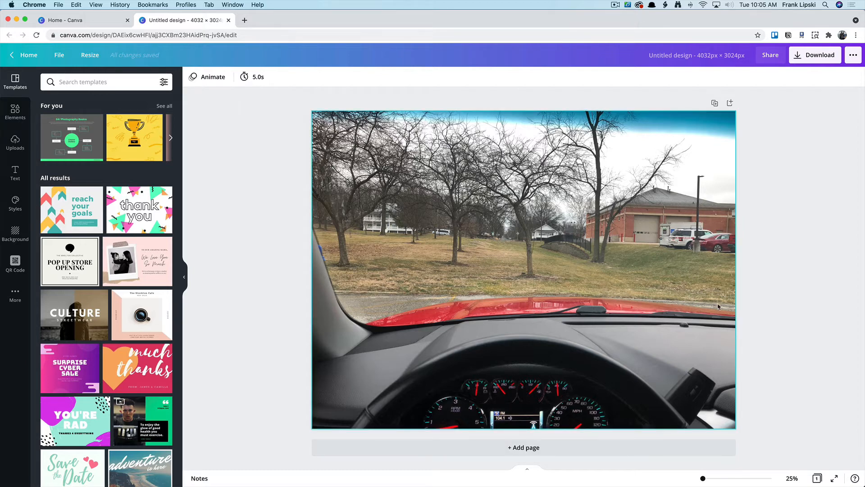
- Duplicate the dashboard photo page twice so the design has three pages
{"action": "left_click", "coordinate": [714, 103]}
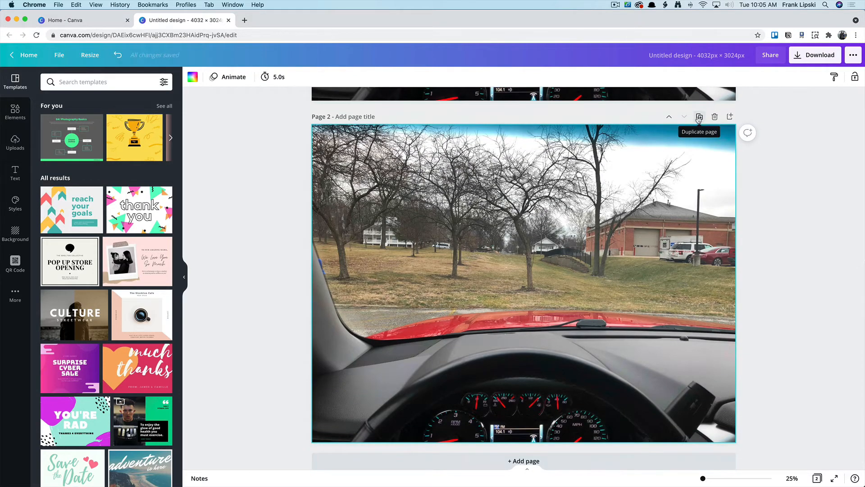
{"action": "left_click", "coordinate": [699, 117]}
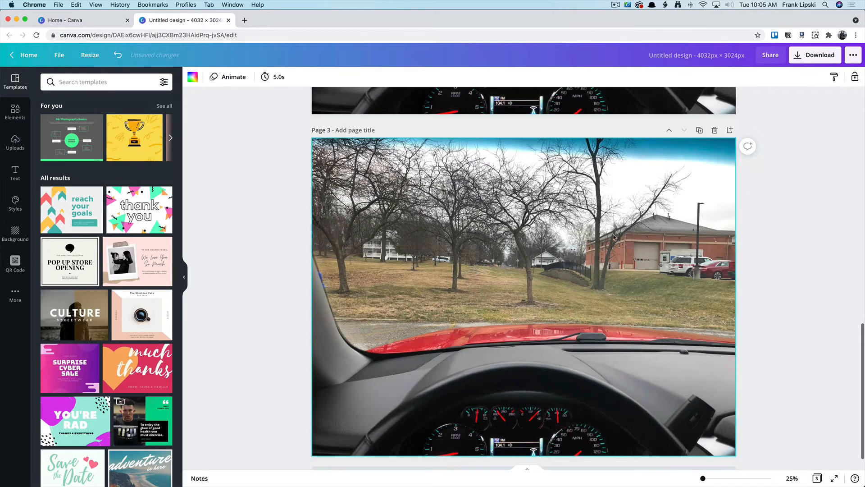
{"action": "scroll", "coordinate": [601, 305], "scroll_direction": "up", "scroll_amount": 15}
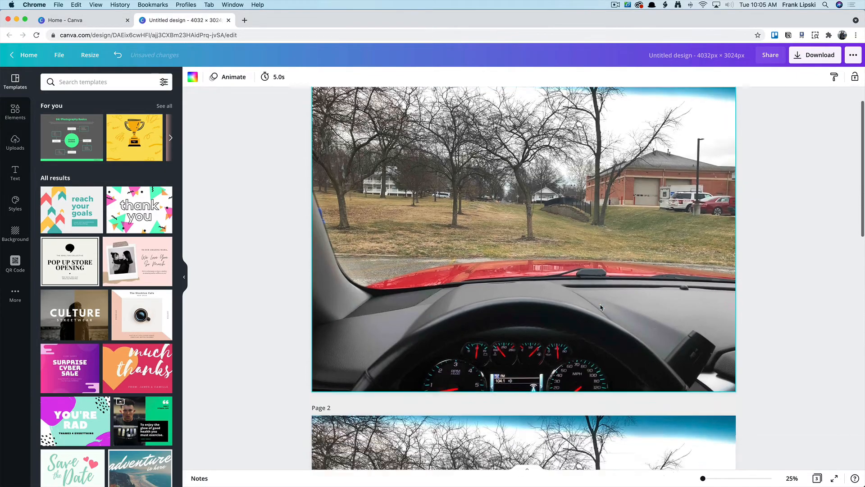
- Delete the dashboard photos from pages 2 and 3, leaving both pages blank
{"action": "scroll", "coordinate": [601, 307], "scroll_direction": "down", "scroll_amount": 8}
{"action": "left_click", "coordinate": [491, 204]}
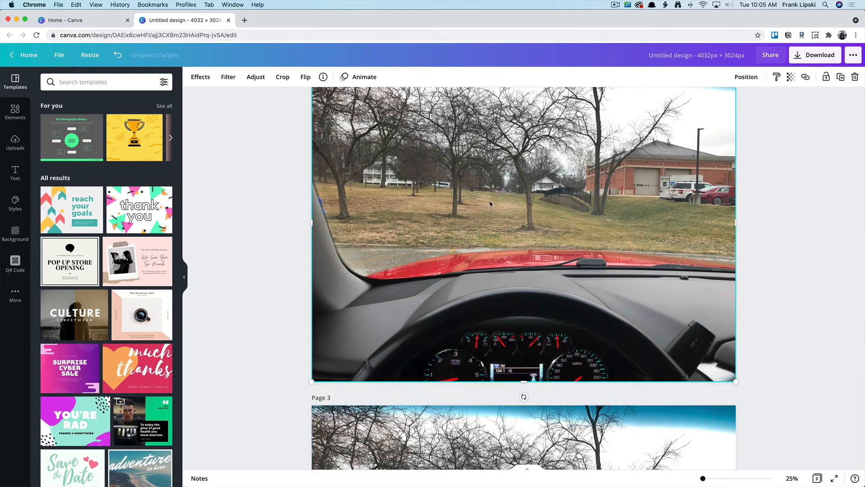
{"action": "key", "text": "Delete"}
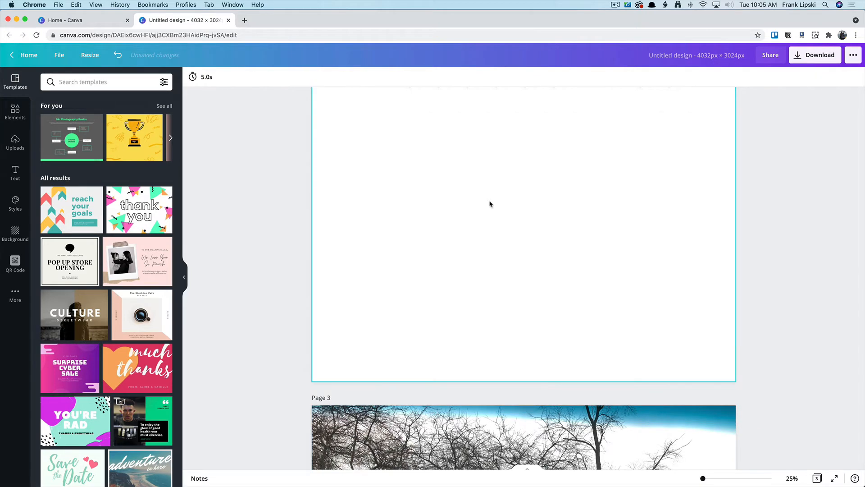
{"action": "scroll", "coordinate": [490, 204], "scroll_direction": "down", "scroll_amount": 4}
{"action": "left_click", "coordinate": [481, 299]}
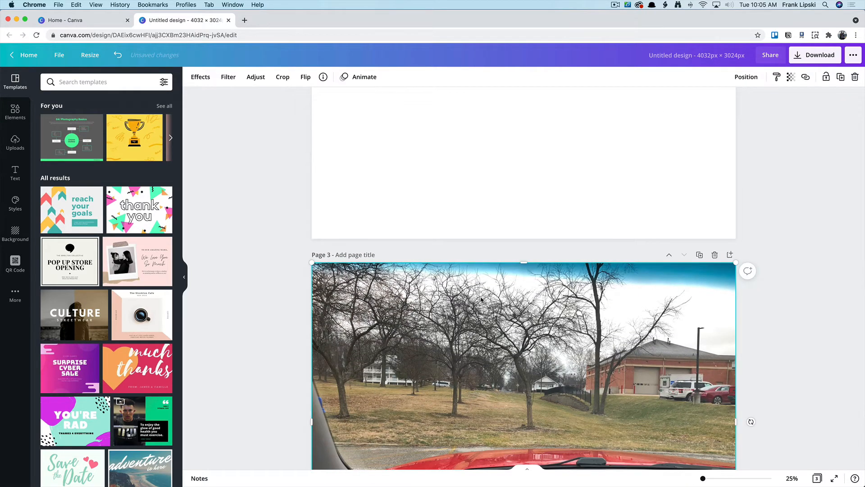
{"action": "key", "text": "Delete"}
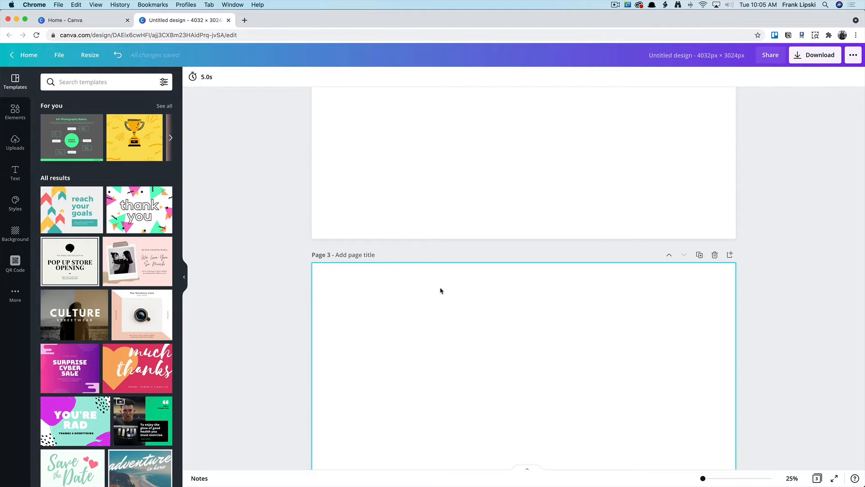
- Make page 2 active and upload IMG_5255.jpeg from the cutout images folder on the device
{"action": "scroll", "coordinate": [441, 291], "scroll_direction": "up", "scroll_amount": 5}
{"action": "left_click", "coordinate": [435, 239]}
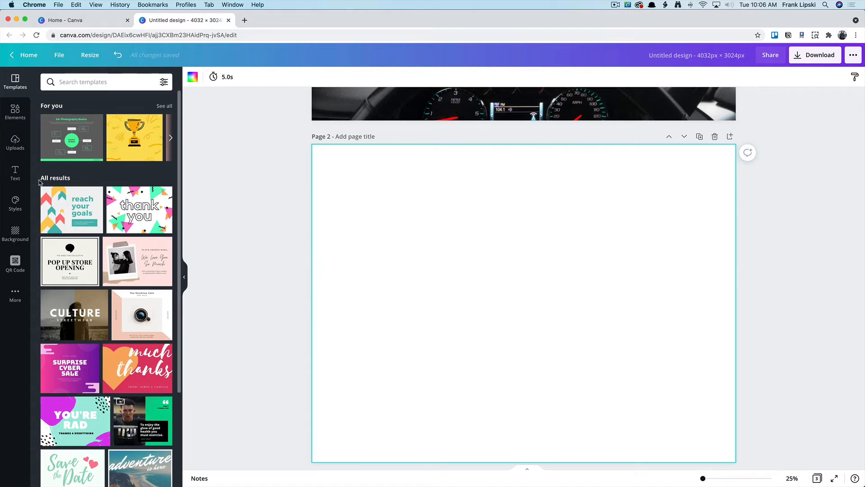
{"action": "left_click", "coordinate": [14, 143]}
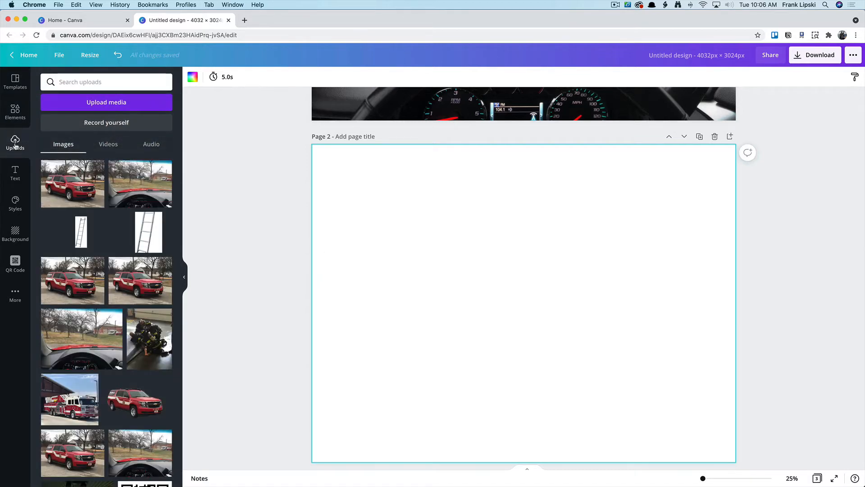
{"action": "left_click", "coordinate": [100, 103]}
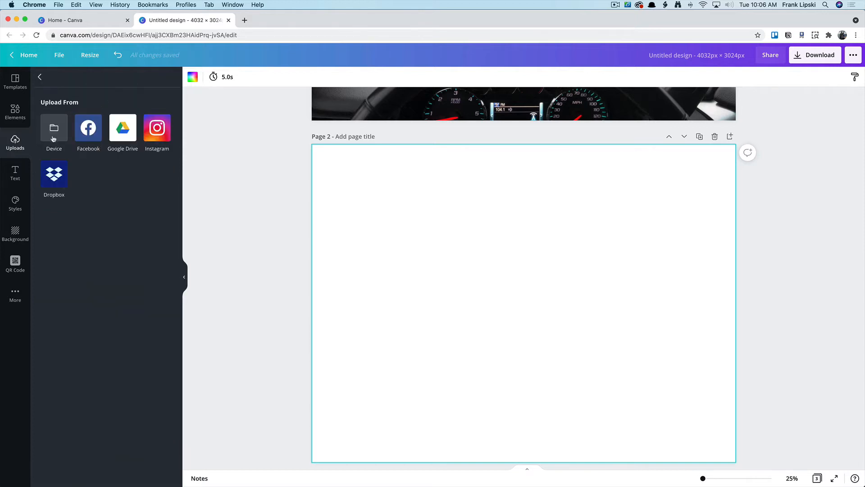
{"action": "left_click", "coordinate": [54, 139]}
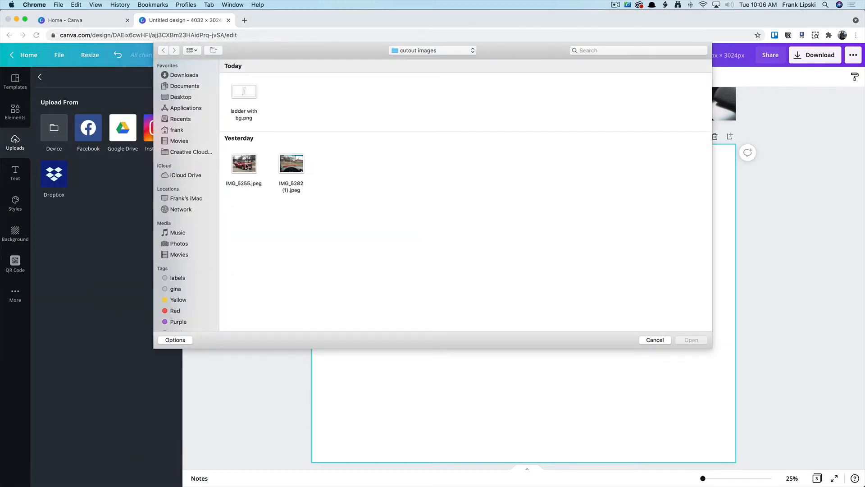
{"action": "left_click", "coordinate": [241, 168]}
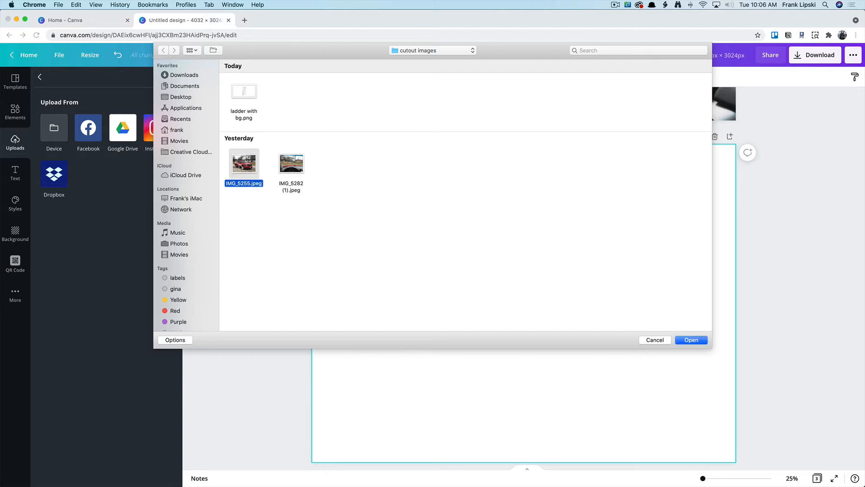
{"action": "left_click", "coordinate": [682, 341]}
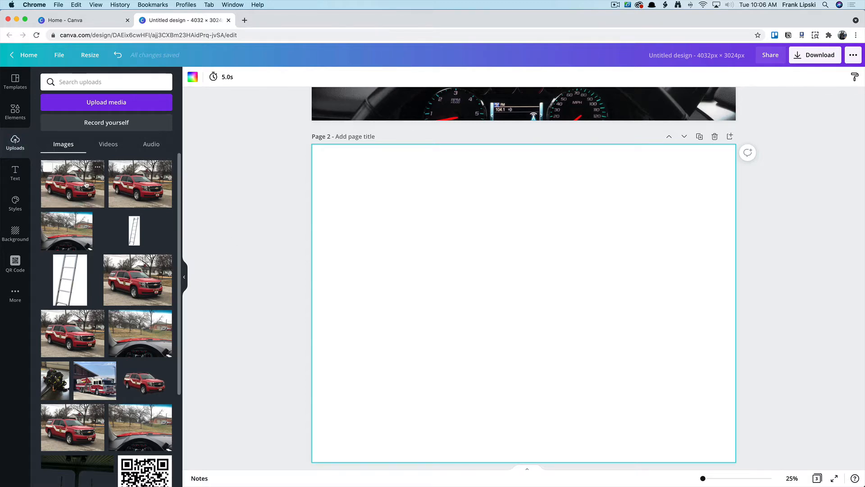
- Place the uploaded red command vehicle photo on page 2 and scale it to fill the whole page
{"action": "left_click_drag", "start_coordinate": [48, 165], "coordinate": [380, 204]}
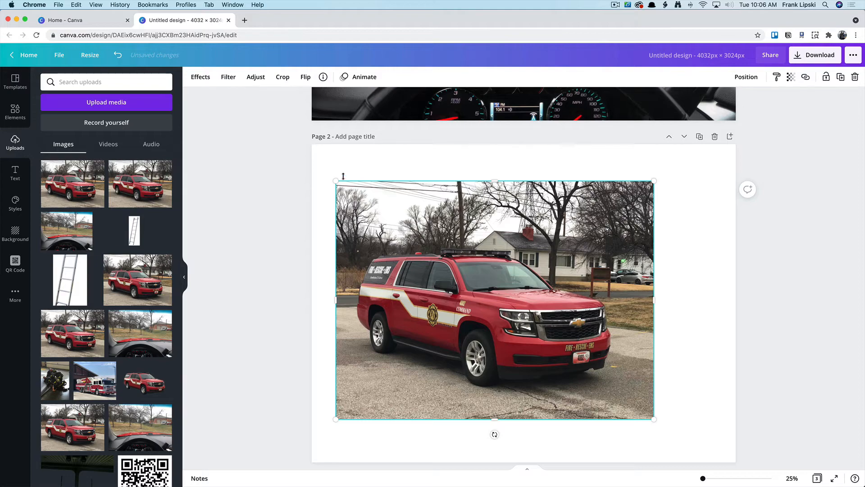
{"action": "left_click_drag", "start_coordinate": [332, 180], "coordinate": [286, 144]}
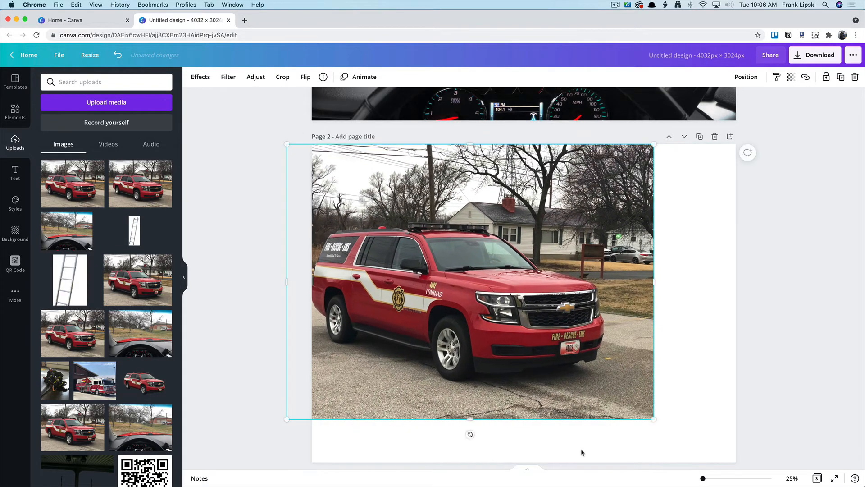
{"action": "left_click_drag", "start_coordinate": [653, 419], "coordinate": [672, 412]}
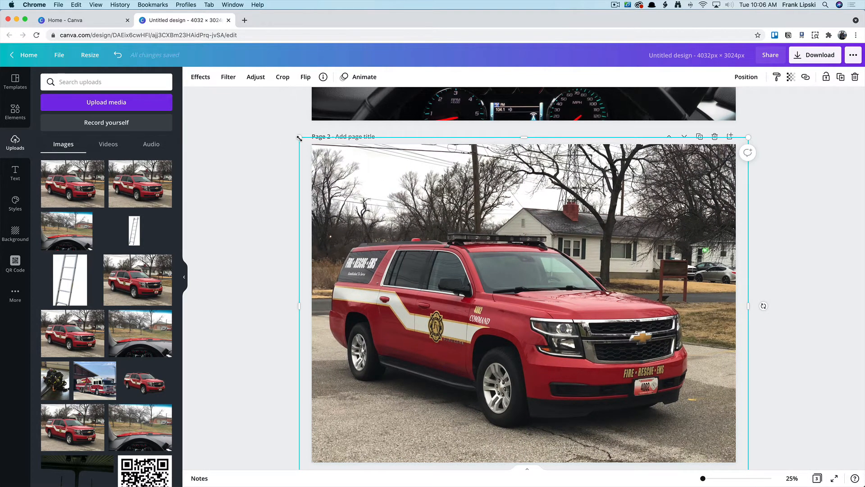
{"action": "left_click_drag", "start_coordinate": [300, 137], "coordinate": [311, 147]}
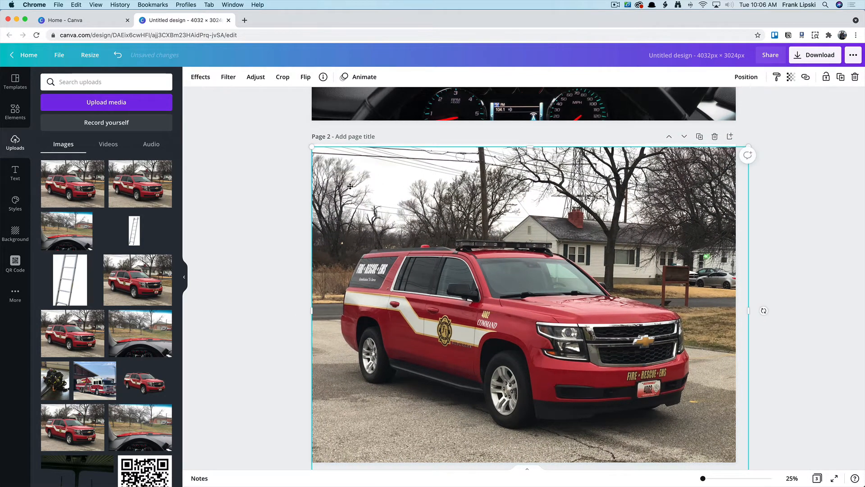
{"action": "left_click_drag", "start_coordinate": [351, 186], "coordinate": [350, 184]}
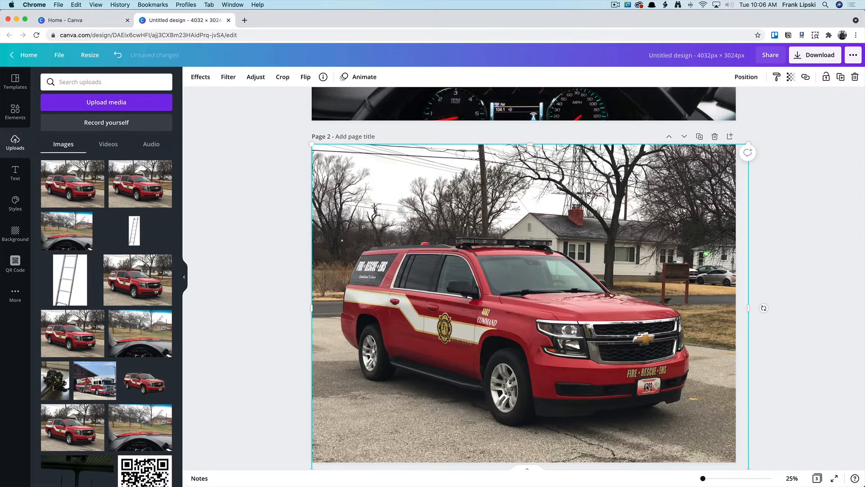
{"action": "scroll", "coordinate": [708, 427], "scroll_direction": "down", "scroll_amount": 2}
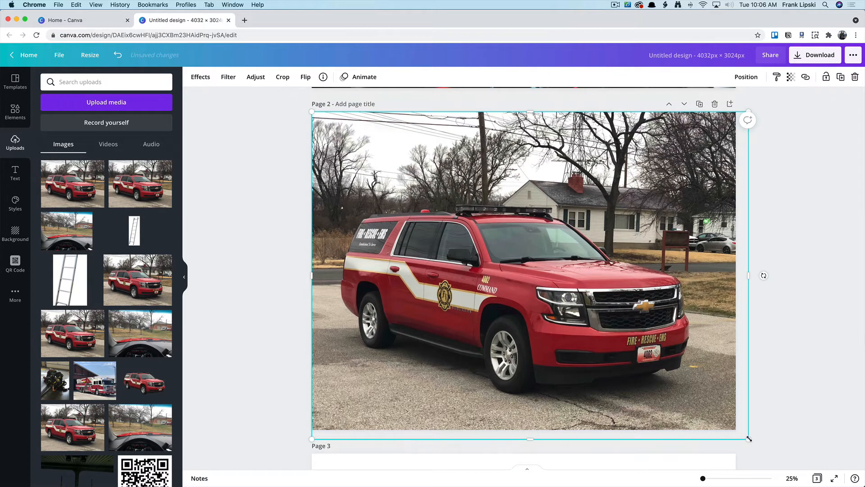
{"action": "left_click_drag", "start_coordinate": [749, 436], "coordinate": [736, 429]}
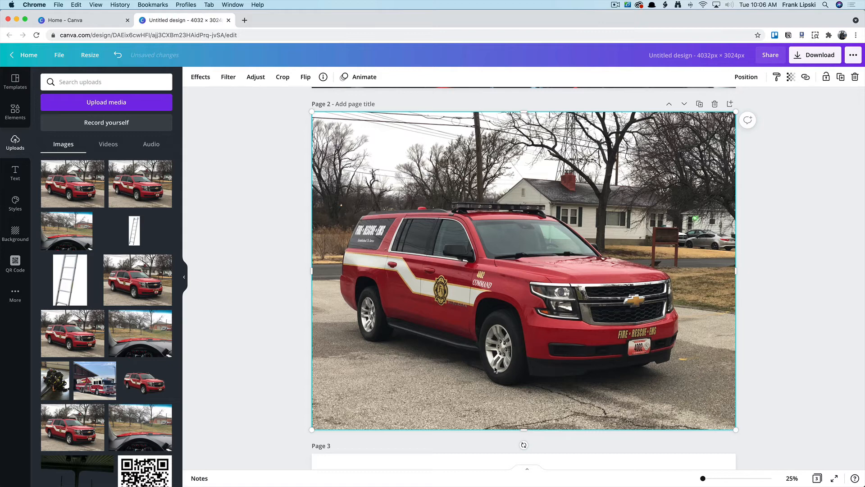
- Make page 3 active and upload ladder with bg.png from the cutout images folder on the device
{"action": "scroll", "coordinate": [246, 272], "scroll_direction": "down", "scroll_amount": 5}
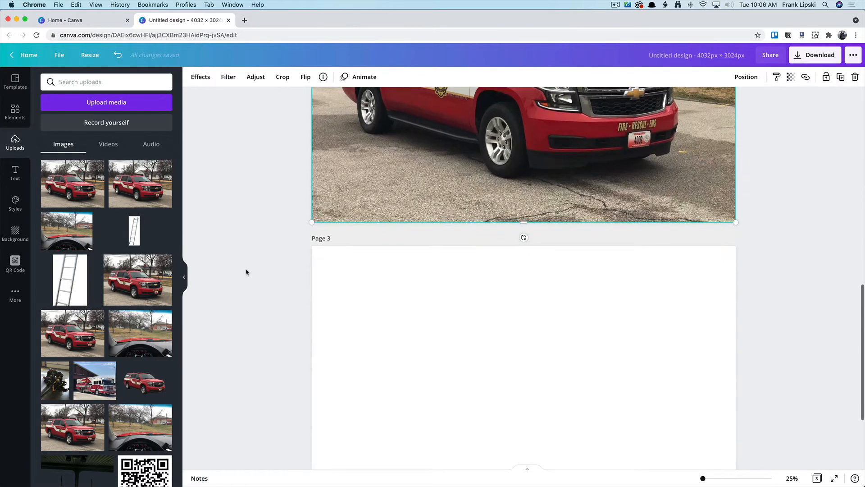
{"action": "left_click", "coordinate": [427, 301]}
{"action": "left_click", "coordinate": [79, 103]}
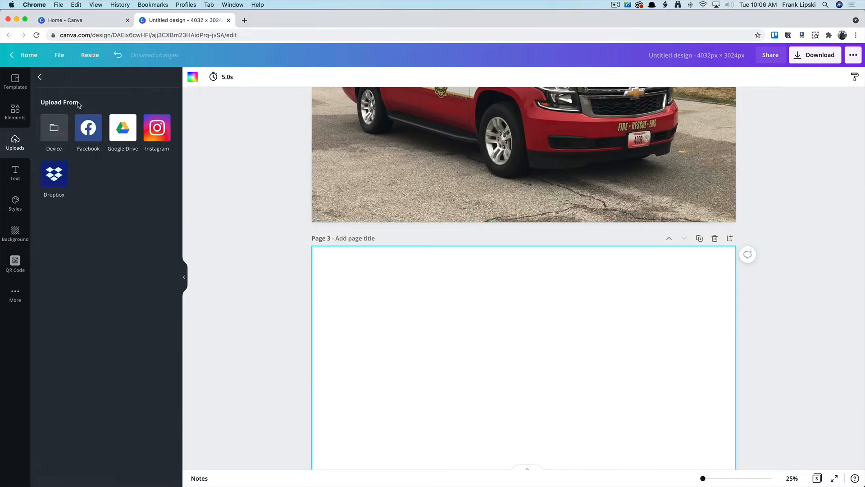
{"action": "left_click", "coordinate": [67, 127]}
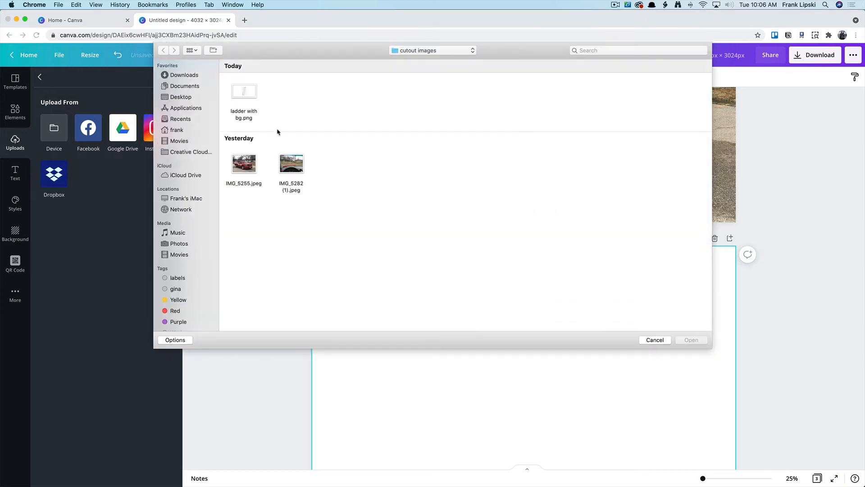
{"action": "left_click", "coordinate": [242, 95]}
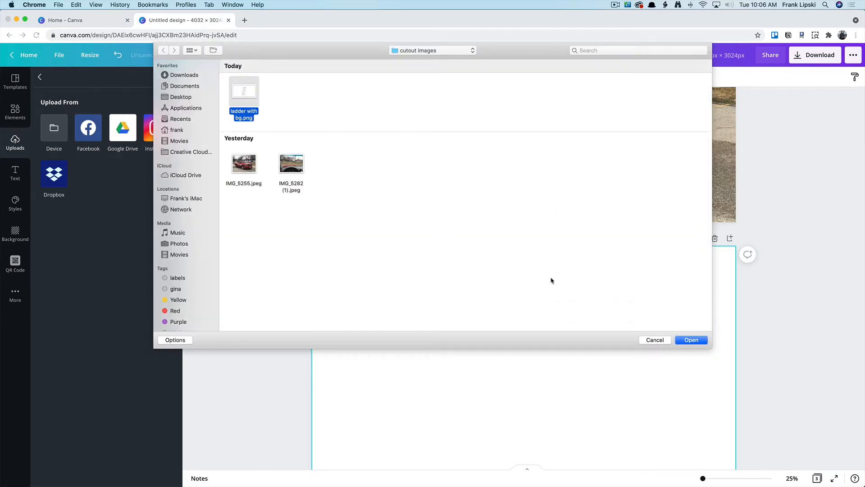
{"action": "left_click", "coordinate": [692, 341]}
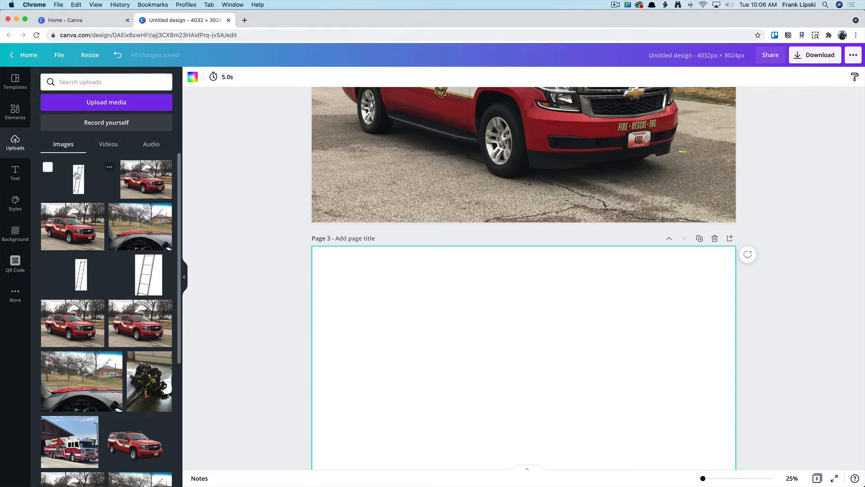
- Place the uploaded ladder image on page 3, enlarge it to slightly beyond the page width, and center it horizontally
{"action": "left_click_drag", "start_coordinate": [80, 176], "coordinate": [431, 308]}
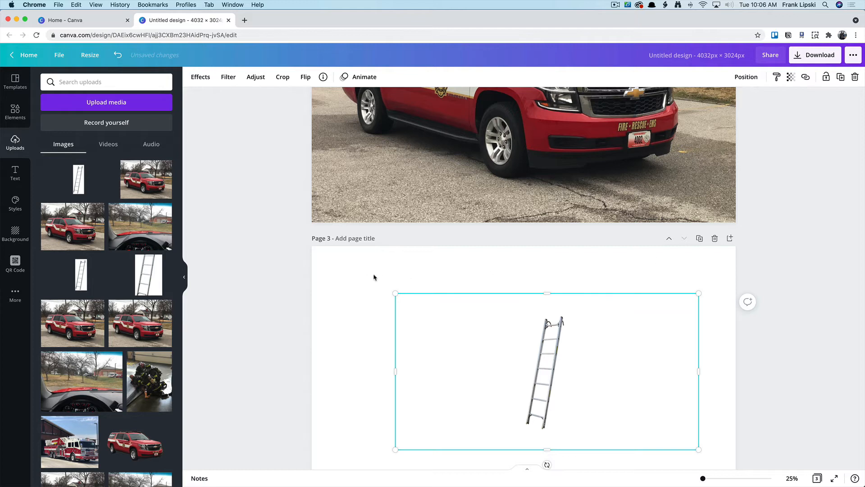
{"action": "left_click_drag", "start_coordinate": [395, 293], "coordinate": [313, 239]}
{"action": "scroll", "coordinate": [700, 370], "scroll_direction": "down", "scroll_amount": 5}
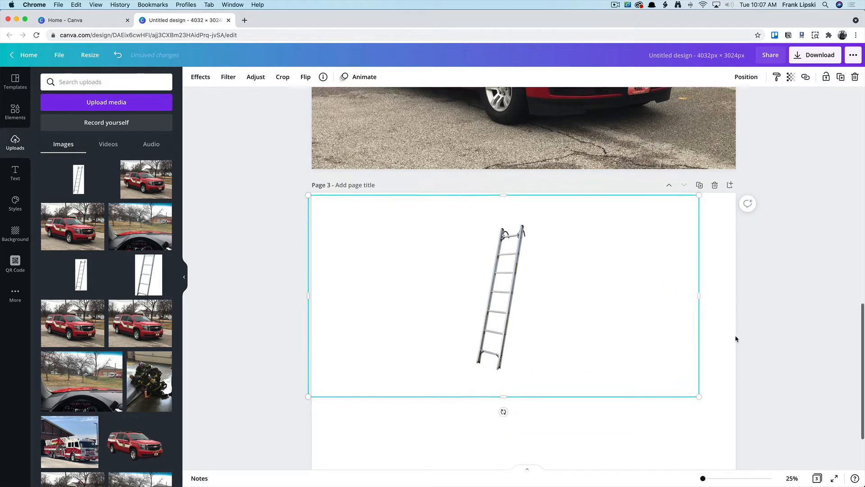
{"action": "left_click_drag", "start_coordinate": [711, 349], "coordinate": [736, 392]}
{"action": "left_click_drag", "start_coordinate": [512, 258], "coordinate": [506, 285]}
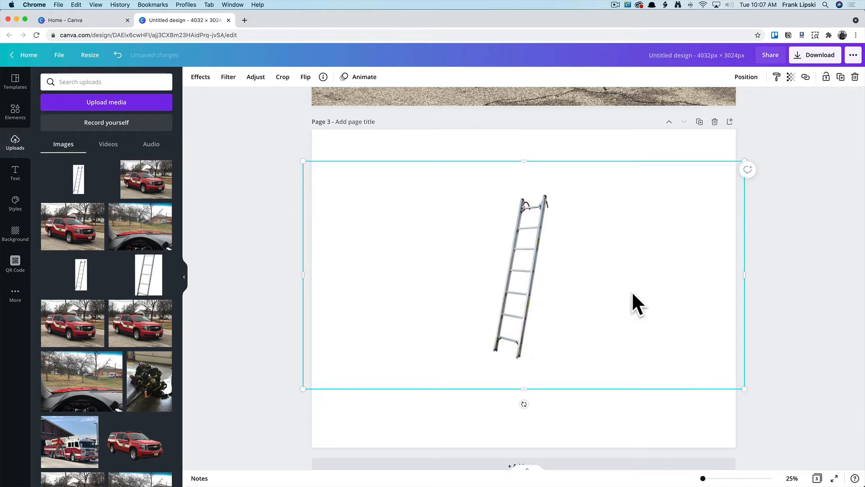
{"action": "left_click", "coordinate": [261, 249]}
- Remove the background from the dashboard photo on page 1 with the Background Remover effect
{"action": "scroll", "coordinate": [259, 251], "scroll_direction": "up", "scroll_amount": 3}
{"action": "scroll", "coordinate": [259, 251], "scroll_direction": "up", "scroll_amount": 10}
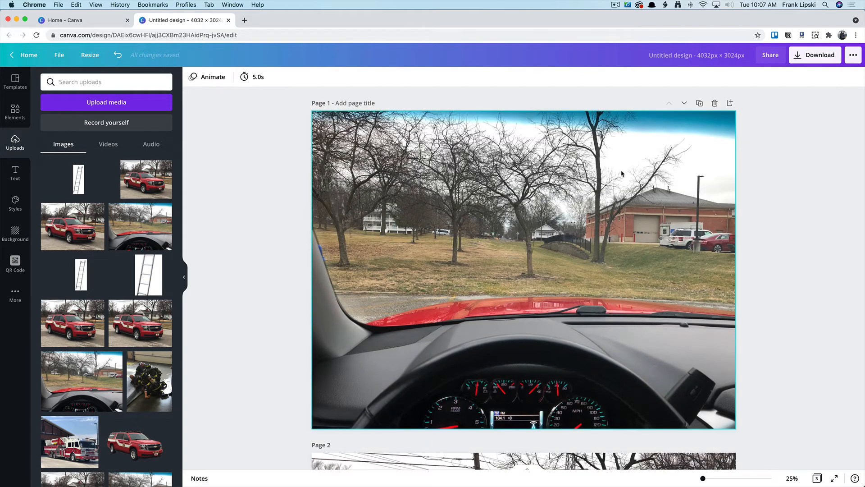
{"action": "left_click", "coordinate": [591, 165]}
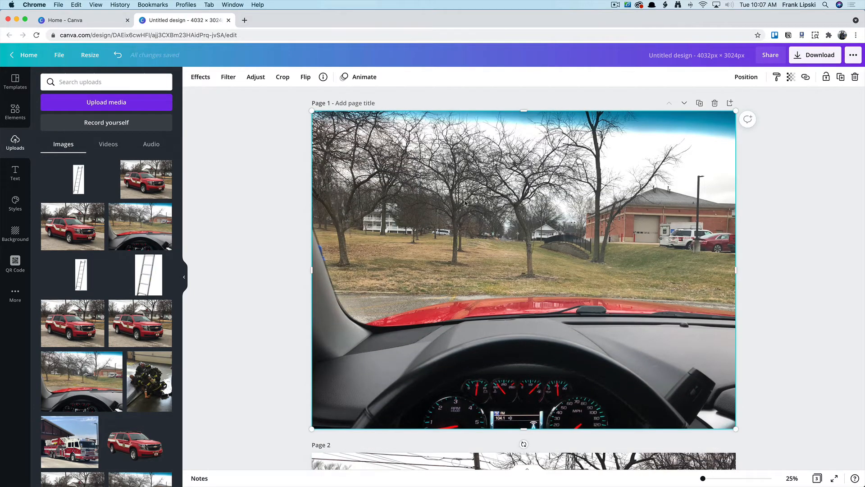
{"action": "left_click", "coordinate": [200, 78]}
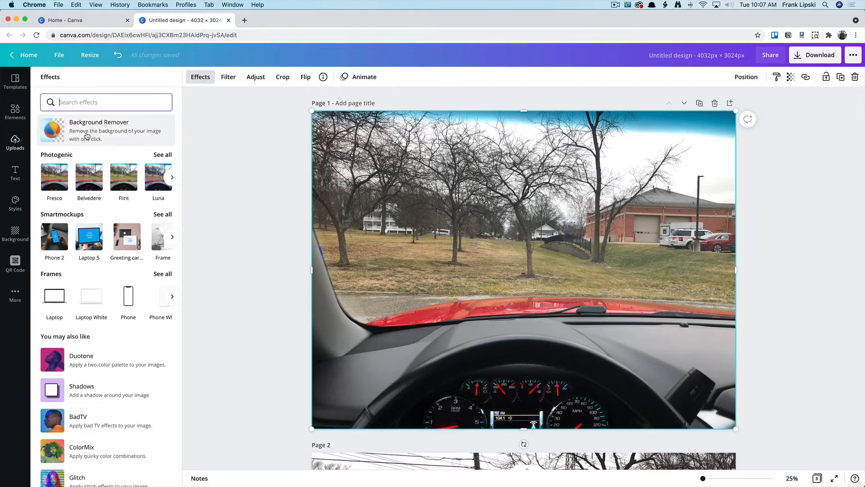
{"action": "left_click", "coordinate": [114, 134]}
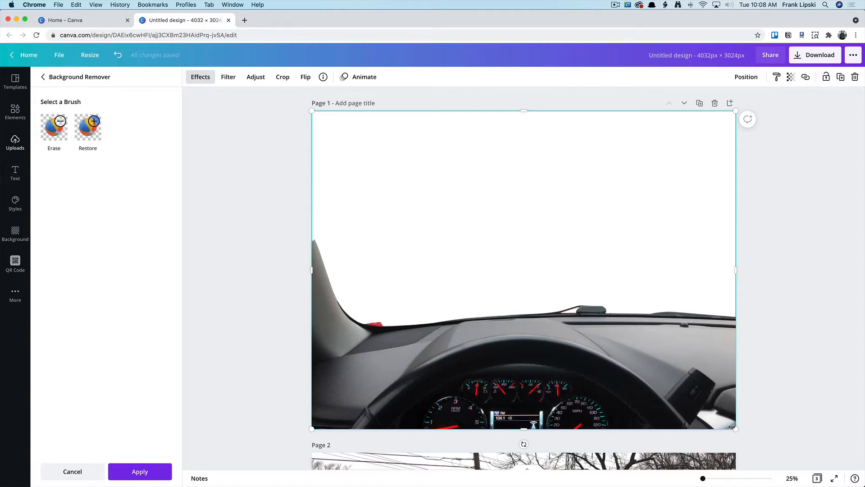
- Activate the Background Remover's Erase brush at size 5 for the red remnant beside the windshield pillar on page 1
{"action": "left_click_drag", "start_coordinate": [704, 480], "coordinate": [713, 480]}
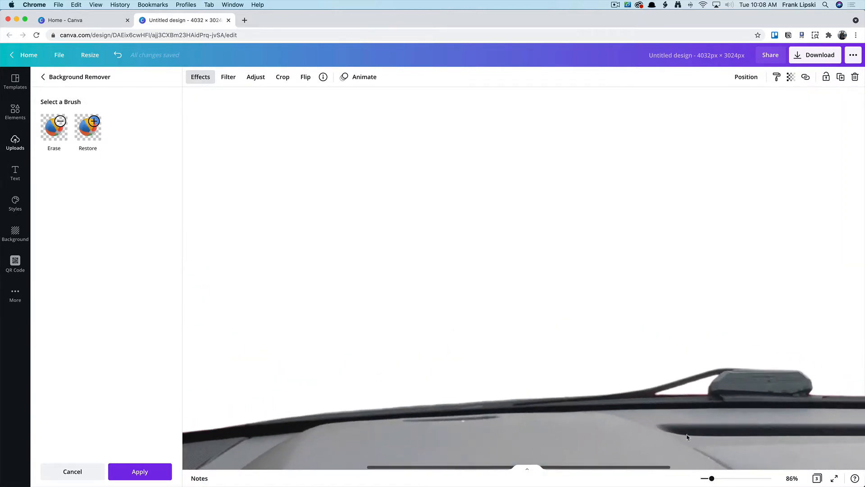
{"action": "scroll", "coordinate": [649, 345], "scroll_direction": "left", "scroll_amount": 5}
{"action": "scroll", "coordinate": [649, 346], "scroll_direction": "down", "scroll_amount": 3}
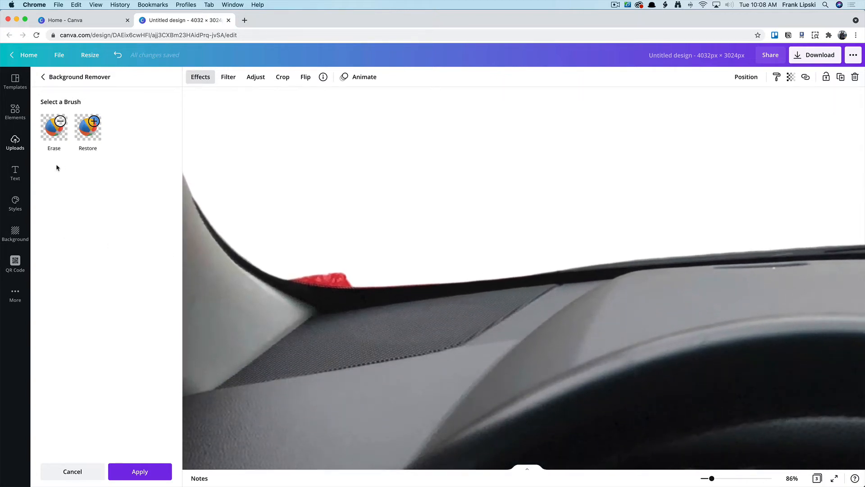
{"action": "left_click", "coordinate": [51, 133]}
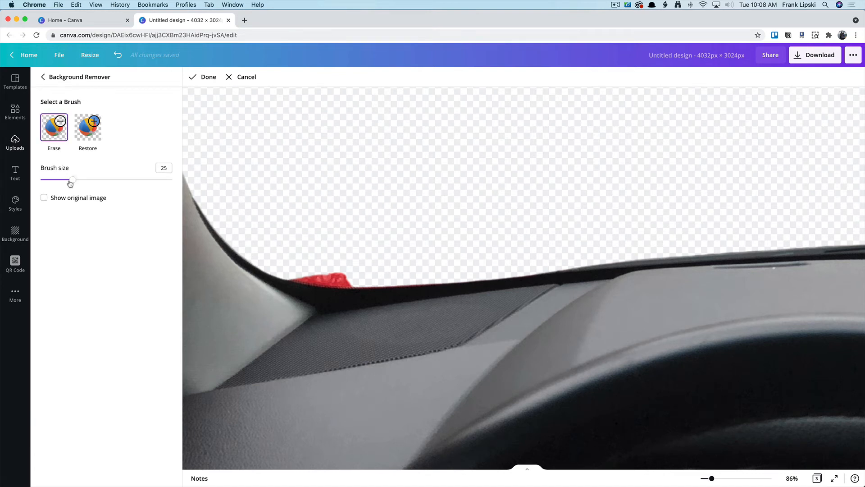
{"action": "left_click_drag", "start_coordinate": [72, 181], "coordinate": [50, 180]}
{"action": "left_click_drag", "start_coordinate": [50, 181], "coordinate": [46, 180]}
- Try erasing the red remnant above the dashboard edge with the size 5 brush, and undo the strokes
{"action": "left_click_drag", "start_coordinate": [304, 266], "coordinate": [383, 266]}
{"action": "mouse_move", "coordinate": [349, 276]}
{"action": "left_mouse_down"}
{"action": "mouse_move", "coordinate": [302, 272]}
{"action": "mouse_move", "coordinate": [316, 272]}
{"action": "left_mouse_up"}
{"action": "mouse_move", "coordinate": [384, 255]}
{"action": "left_mouse_down"}
{"action": "mouse_move", "coordinate": [384, 294]}
{"action": "mouse_move", "coordinate": [395, 249]}
{"action": "left_mouse_up"}
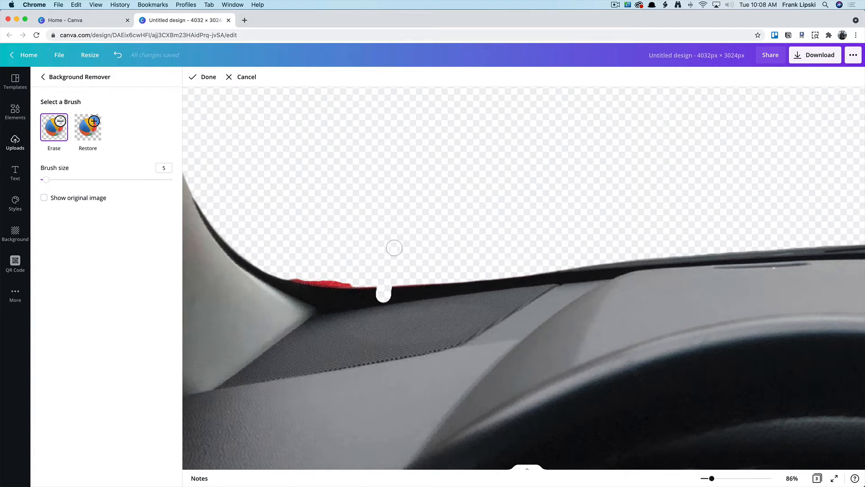
{"action": "key", "text": "super+z"}
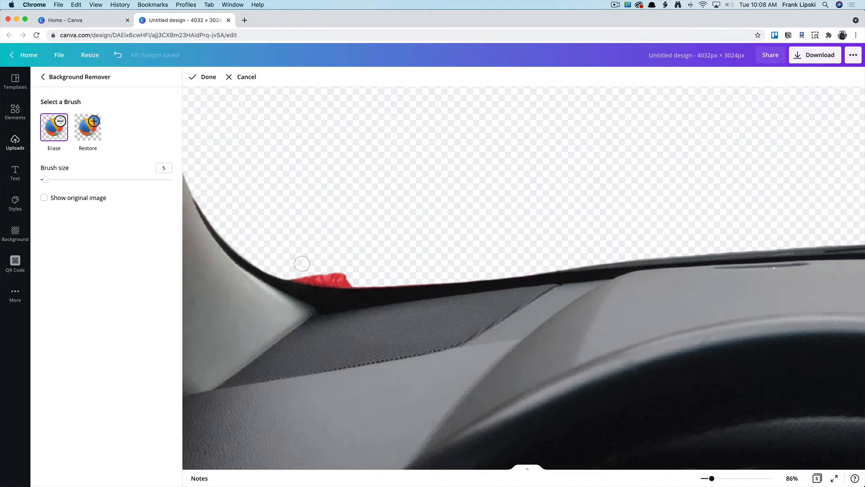
{"action": "mouse_move", "coordinate": [302, 264]}
{"action": "left_mouse_down"}
{"action": "mouse_move", "coordinate": [354, 270]}
{"action": "mouse_move", "coordinate": [300, 261]}
{"action": "mouse_move", "coordinate": [298, 271]}
{"action": "mouse_move", "coordinate": [364, 272]}
{"action": "left_mouse_up"}
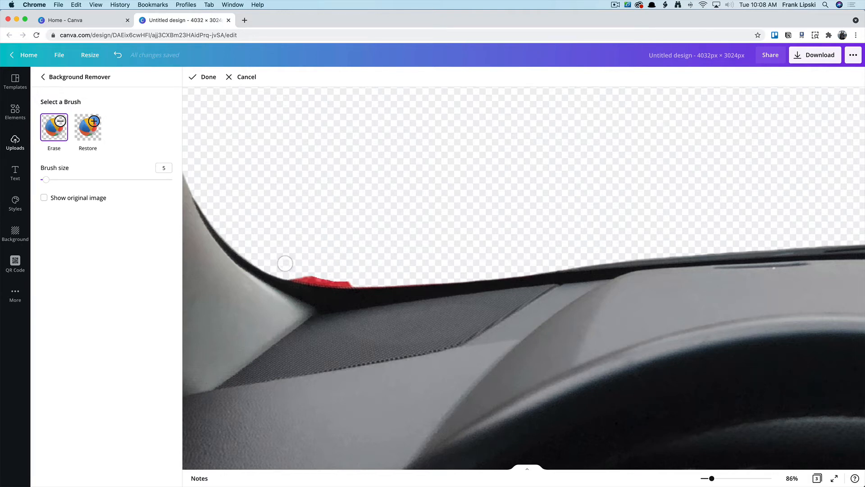
{"action": "key", "text": "super+z"}
- Erase the red remnant above the dashboard edge, cleaning the thin red fringe along it with brush size 4
{"action": "mouse_move", "coordinate": [297, 267]}
{"action": "left_mouse_down"}
{"action": "mouse_move", "coordinate": [357, 275]}
{"action": "mouse_move", "coordinate": [325, 276]}
{"action": "left_mouse_up"}
{"action": "left_click_drag", "start_coordinate": [290, 271], "coordinate": [353, 280]}
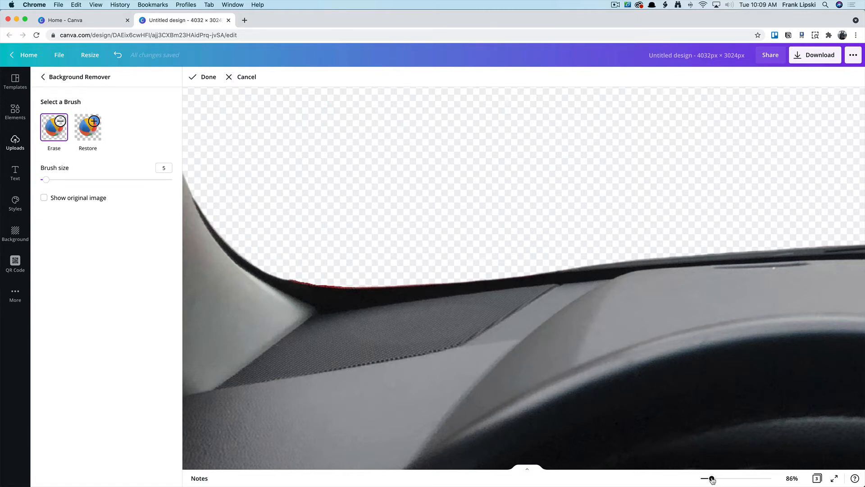
{"action": "left_click_drag", "start_coordinate": [711, 479], "coordinate": [719, 479]}
{"action": "scroll", "coordinate": [587, 378], "scroll_direction": "left", "scroll_amount": 5}
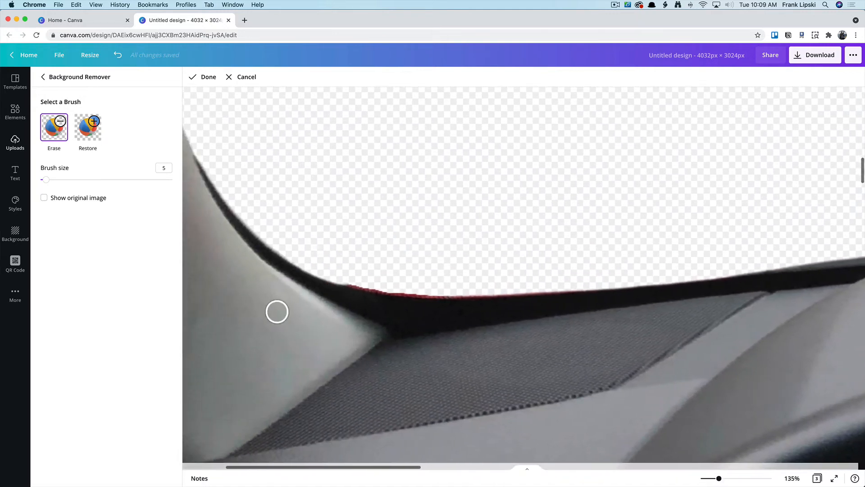
{"action": "left_click_drag", "start_coordinate": [46, 183], "coordinate": [45, 182]}
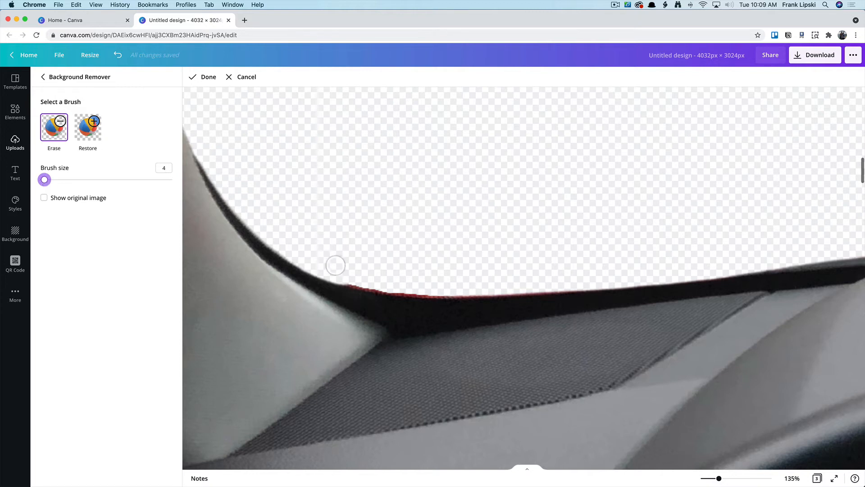
{"action": "mouse_move", "coordinate": [339, 273]}
{"action": "left_mouse_down"}
{"action": "mouse_move", "coordinate": [448, 290]}
{"action": "mouse_move", "coordinate": [559, 283]}
{"action": "left_mouse_up"}
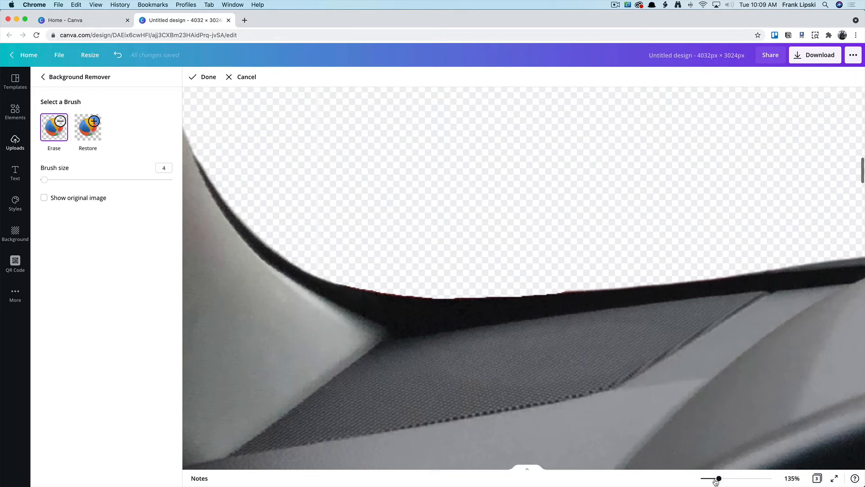
- Try the Restore brush at size 13 on the removed scenery above the dashboard, and undo the restoration
{"action": "left_click_drag", "start_coordinate": [718, 481], "coordinate": [705, 482]}
{"action": "scroll", "coordinate": [524, 432], "scroll_direction": "up", "scroll_amount": 10}
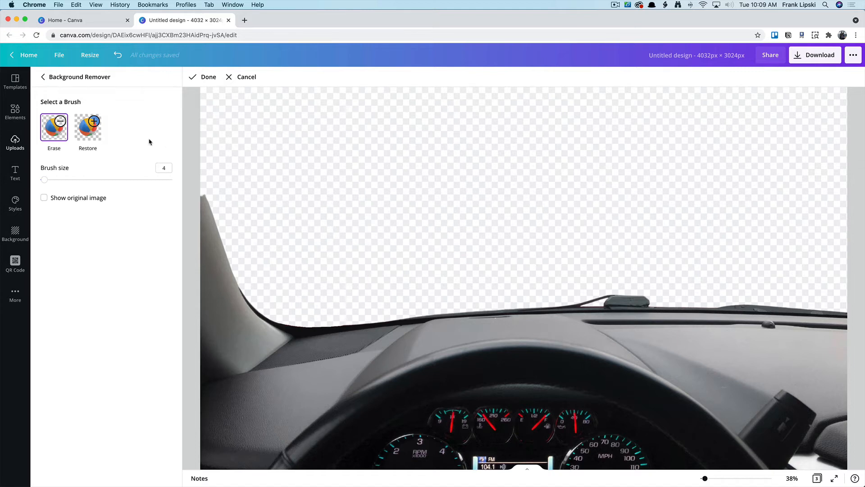
{"action": "left_click", "coordinate": [90, 127]}
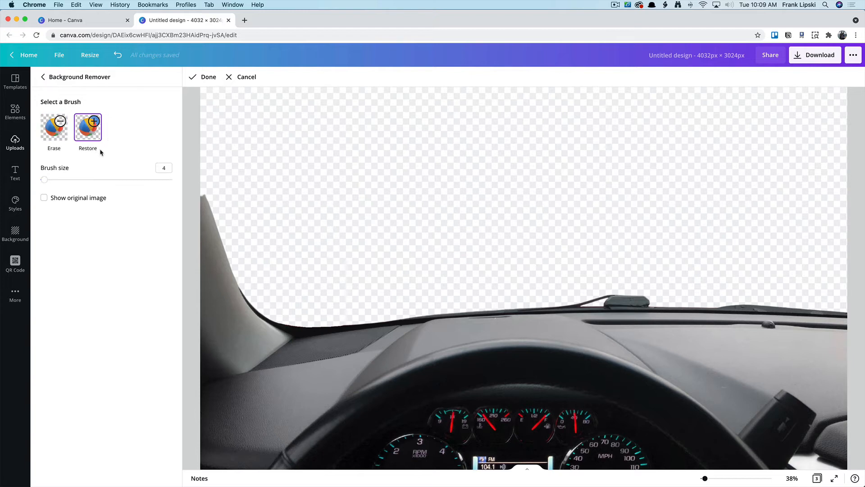
{"action": "left_click_drag", "start_coordinate": [43, 180], "coordinate": [57, 179]}
{"action": "mouse_move", "coordinate": [422, 159]}
{"action": "left_mouse_down"}
{"action": "mouse_move", "coordinate": [490, 158]}
{"action": "mouse_move", "coordinate": [406, 179]}
{"action": "mouse_move", "coordinate": [412, 170]}
{"action": "mouse_move", "coordinate": [494, 187]}
{"action": "mouse_move", "coordinate": [444, 201]}
{"action": "mouse_move", "coordinate": [404, 194]}
{"action": "mouse_move", "coordinate": [482, 209]}
{"action": "mouse_move", "coordinate": [541, 202]}
{"action": "mouse_move", "coordinate": [547, 193]}
{"action": "mouse_move", "coordinate": [502, 194]}
{"action": "left_mouse_up"}
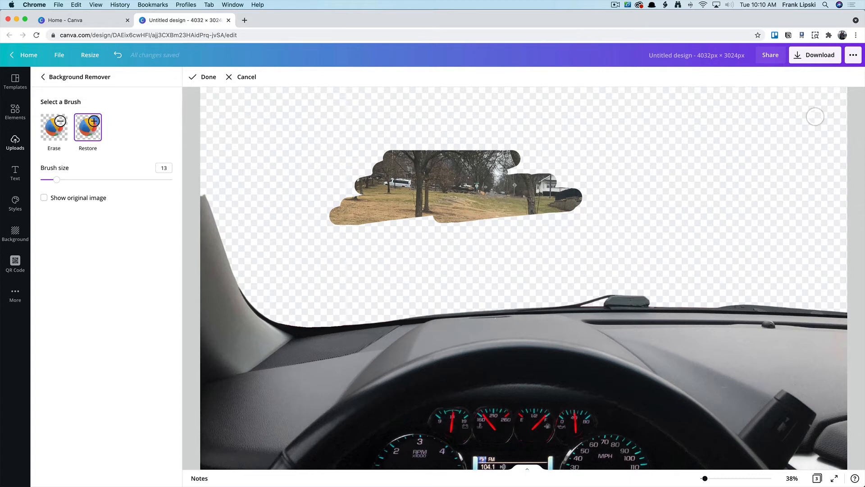
{"action": "key", "text": "super+z"}
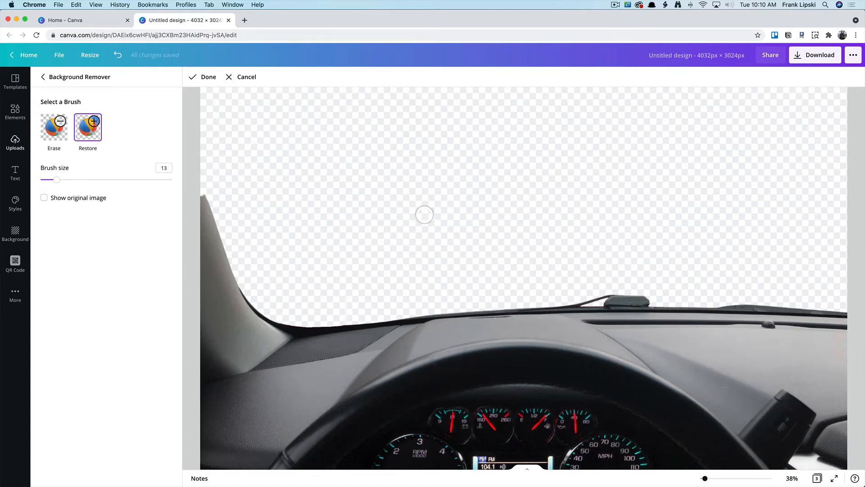
- Finish the brush editing of the dashboard cutout and check the cleaned image on page 1
{"action": "scroll", "coordinate": [524, 278], "scroll_direction": "down", "scroll_amount": 10}
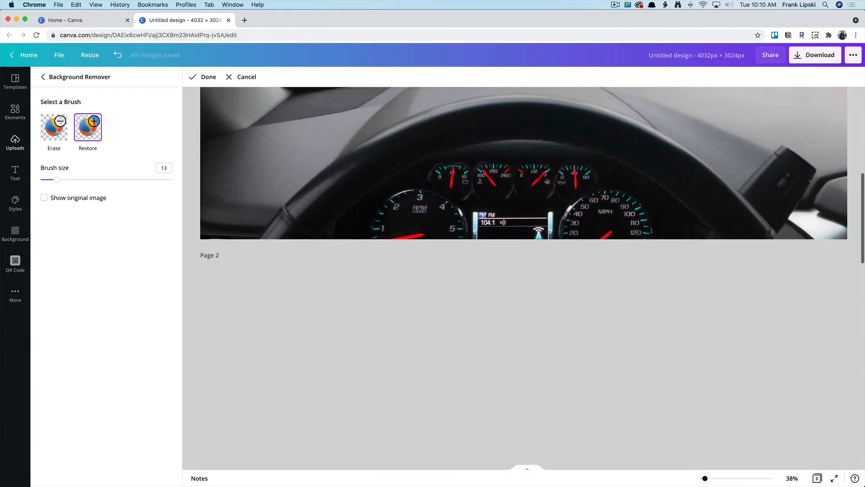
{"action": "scroll", "coordinate": [246, 304], "scroll_direction": "down", "scroll_amount": 1}
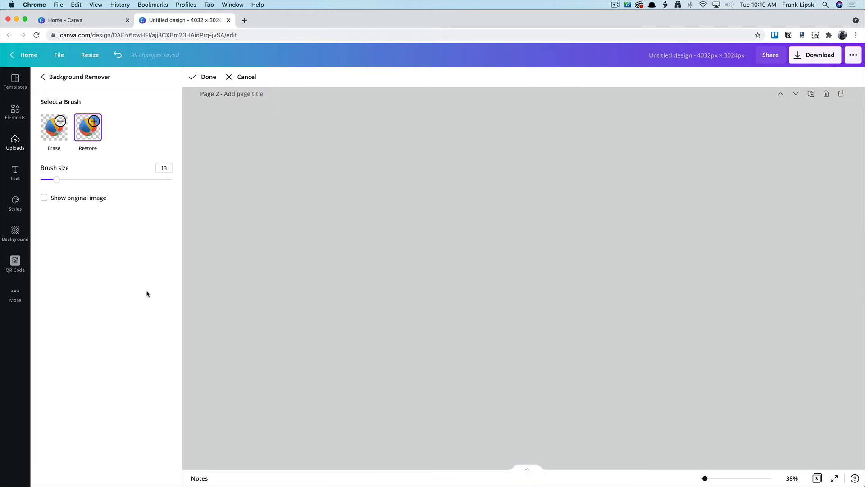
{"action": "left_click", "coordinate": [204, 77]}
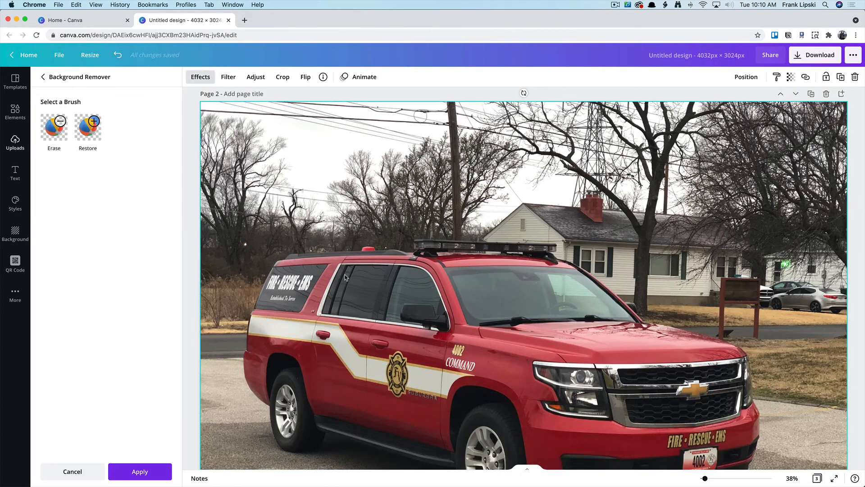
{"action": "scroll", "coordinate": [345, 277], "scroll_direction": "up", "scroll_amount": 5}
{"action": "scroll", "coordinate": [345, 277], "scroll_direction": "up", "scroll_amount": 3}
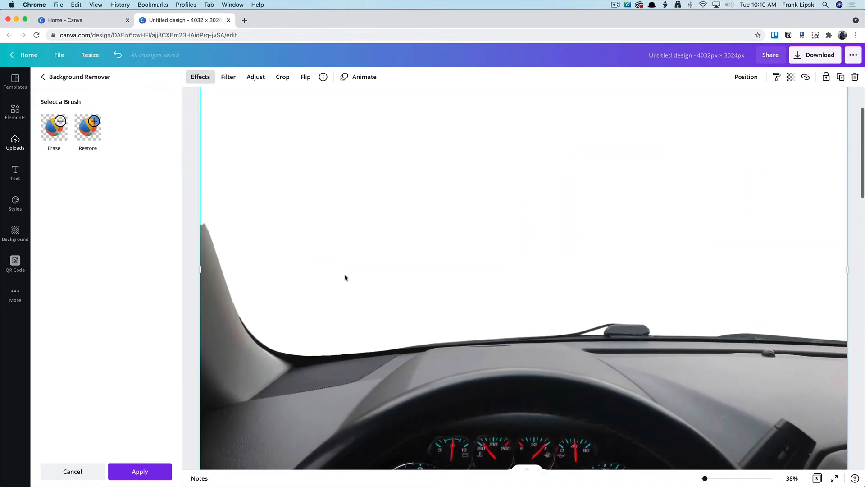
- Remove the background from the red command vehicle photo on page 2 with the Background Remover effect
{"action": "scroll", "coordinate": [346, 277], "scroll_direction": "down", "scroll_amount": 5}
{"action": "scroll", "coordinate": [440, 390], "scroll_direction": "down", "scroll_amount": 10}
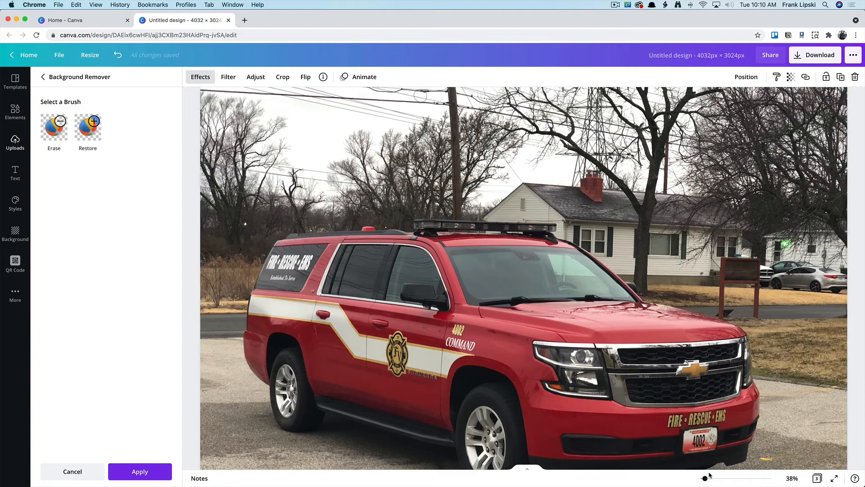
{"action": "left_click_drag", "start_coordinate": [705, 481], "coordinate": [702, 482]}
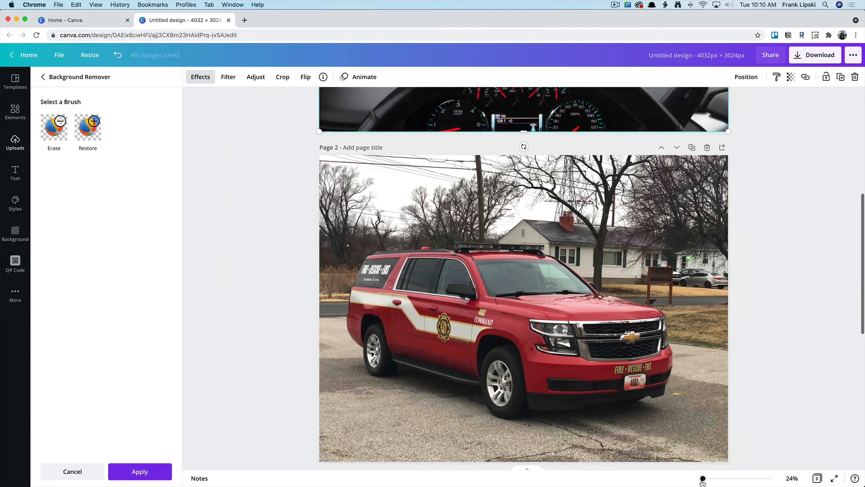
{"action": "left_click", "coordinate": [388, 203]}
{"action": "left_click", "coordinate": [201, 78]}
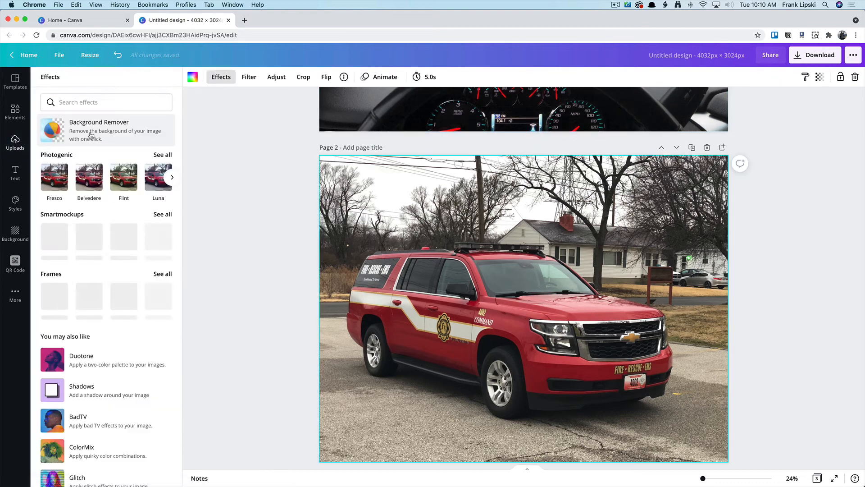
{"action": "left_click", "coordinate": [89, 131]}
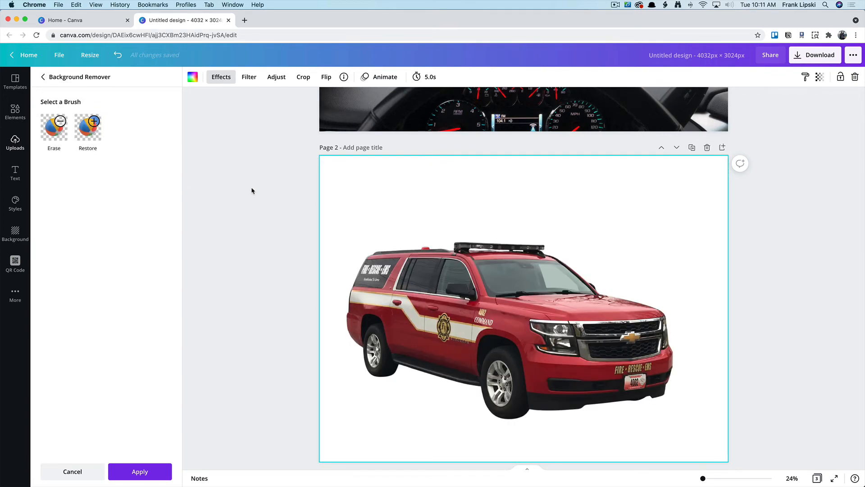
- Remove the background from the ladder image on page 3 with the Background Remover effect
{"action": "scroll", "coordinate": [263, 207], "scroll_direction": "down", "scroll_amount": 5}
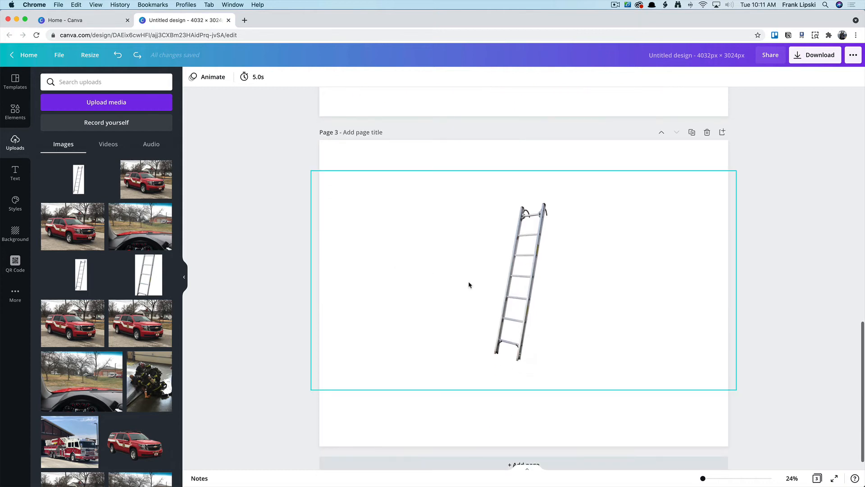
{"action": "left_click", "coordinate": [531, 287]}
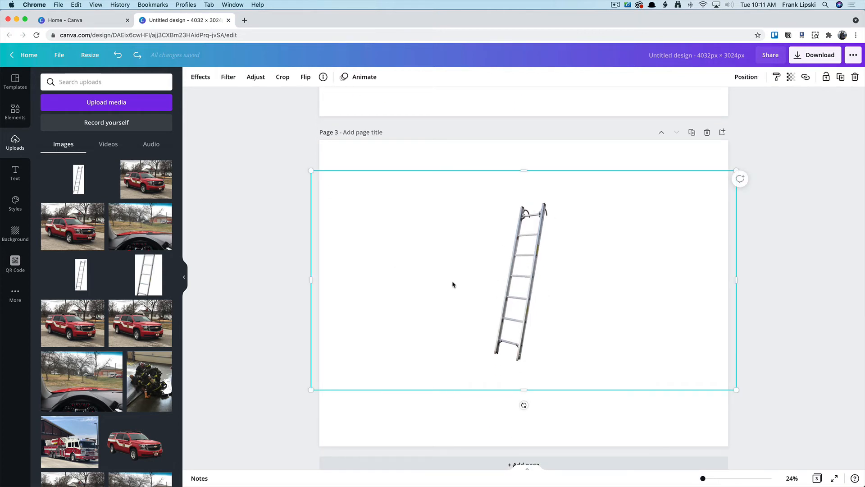
{"action": "left_click", "coordinate": [200, 77]}
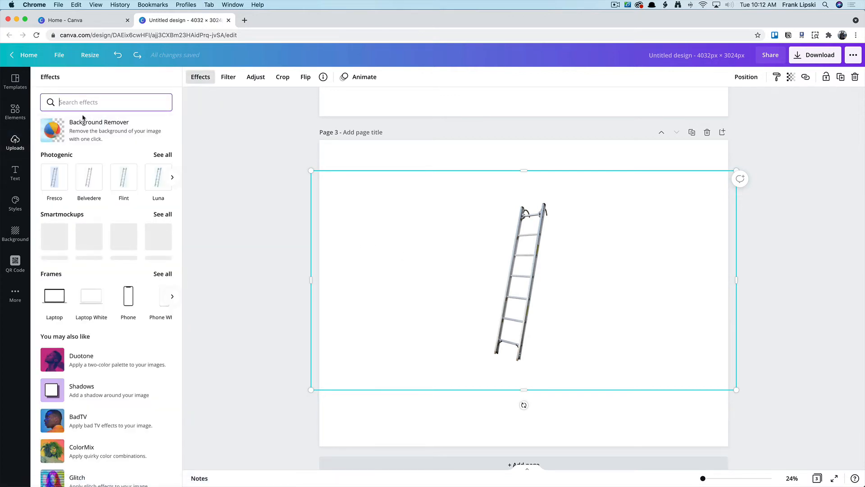
{"action": "left_click", "coordinate": [85, 133]}
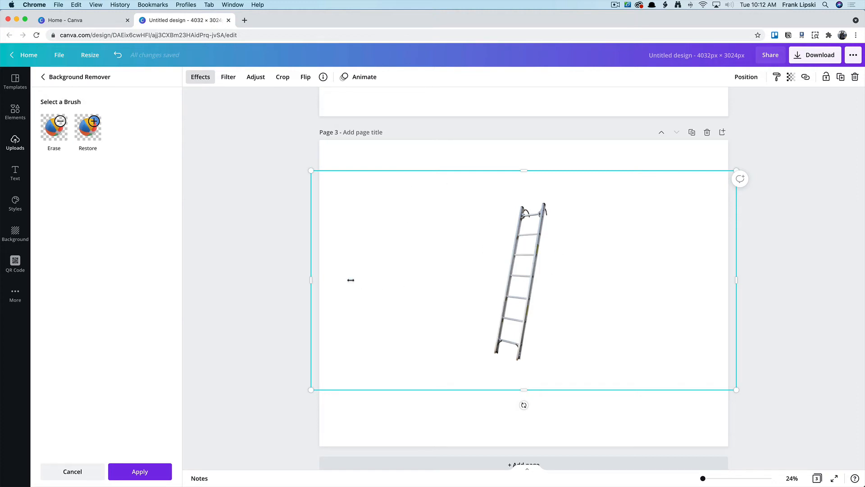
- Crop all four sides of the ladder image on page 3 to a narrow frame close around the ladder
{"action": "left_click_drag", "start_coordinate": [350, 279], "coordinate": [483, 282]}
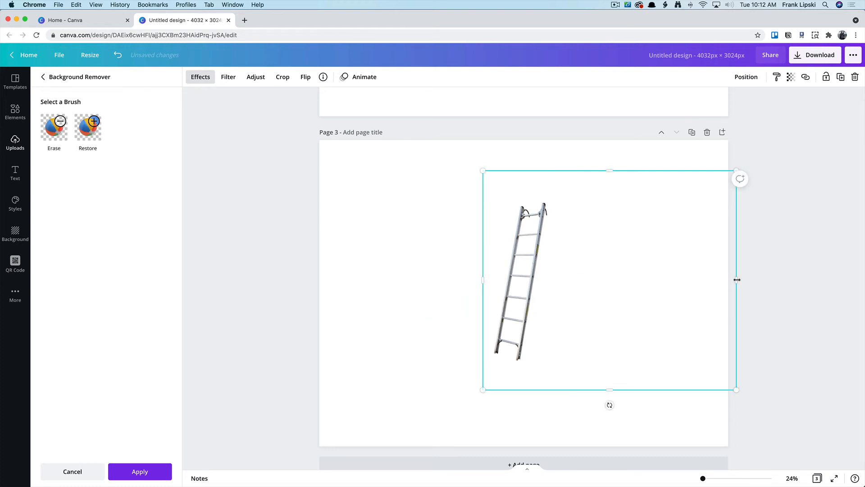
{"action": "left_click_drag", "start_coordinate": [727, 279], "coordinate": [558, 279]}
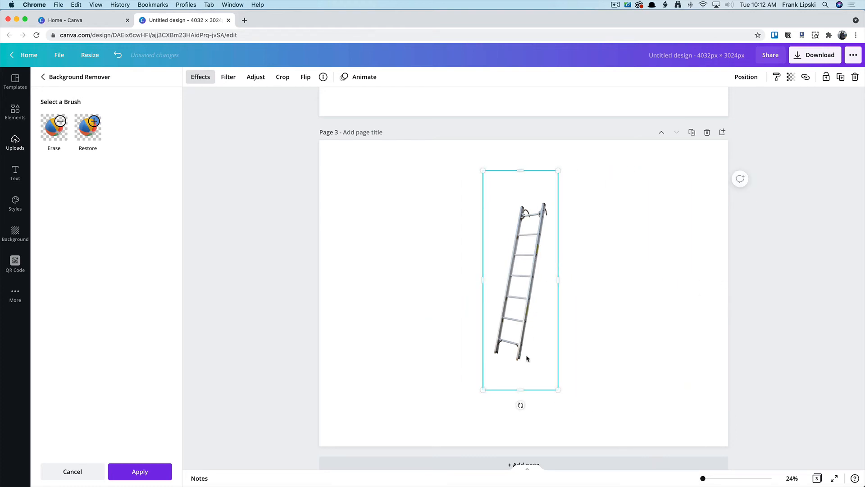
{"action": "left_click_drag", "start_coordinate": [521, 389], "coordinate": [520, 370]}
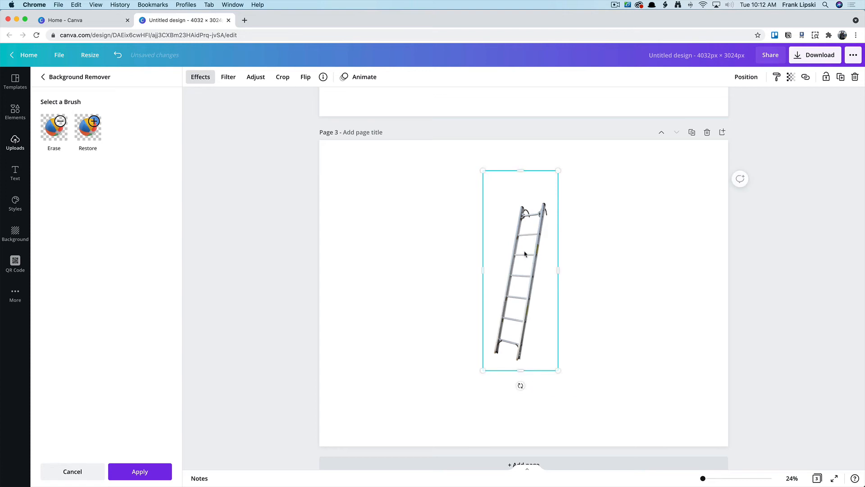
{"action": "left_click_drag", "start_coordinate": [521, 172], "coordinate": [521, 192]}
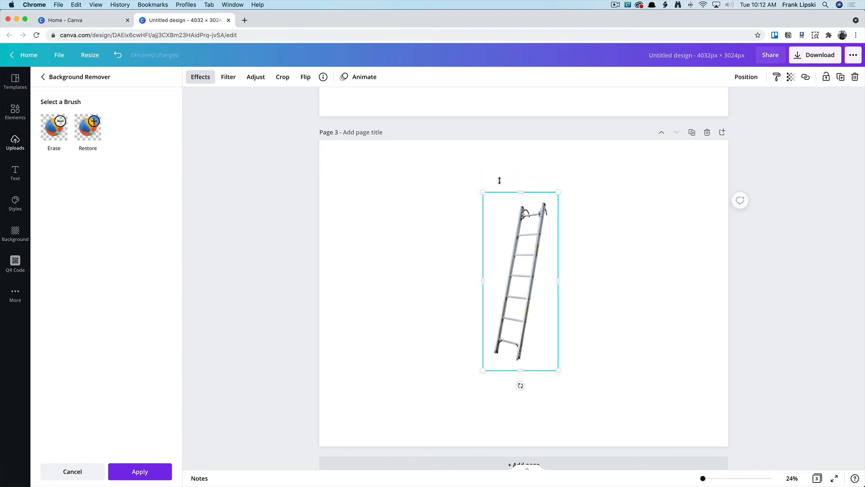
{"action": "left_click", "coordinate": [281, 79]}
{"action": "left_click", "coordinate": [205, 77]}
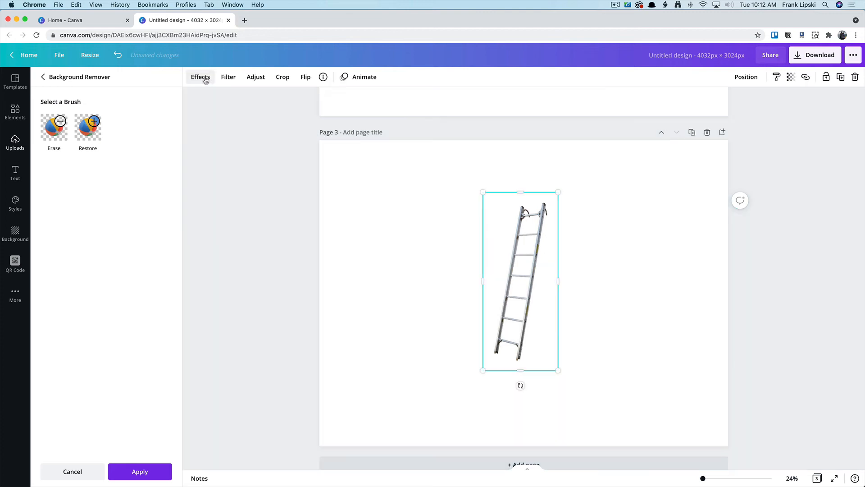
- Set page 3's background to the default turquoise color and move the ladder slightly up and to the left
{"action": "left_click", "coordinate": [429, 176]}
{"action": "left_click", "coordinate": [537, 258]}
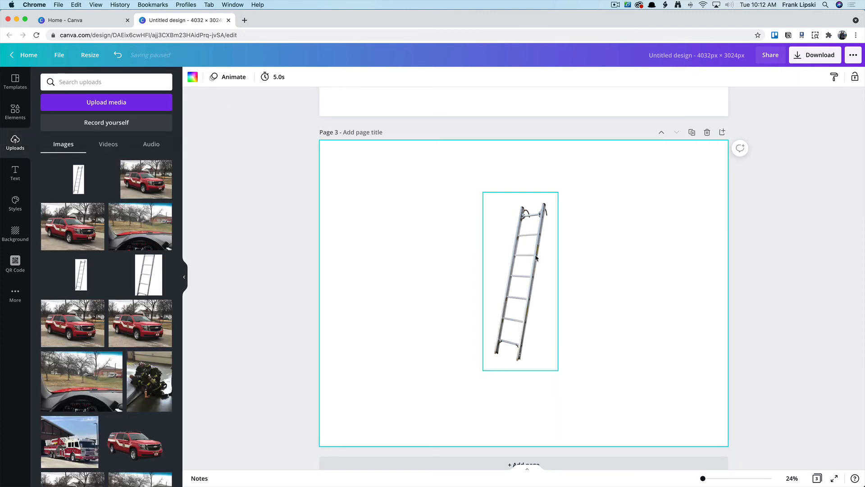
{"action": "left_click", "coordinate": [421, 224]}
{"action": "left_click", "coordinate": [193, 77]}
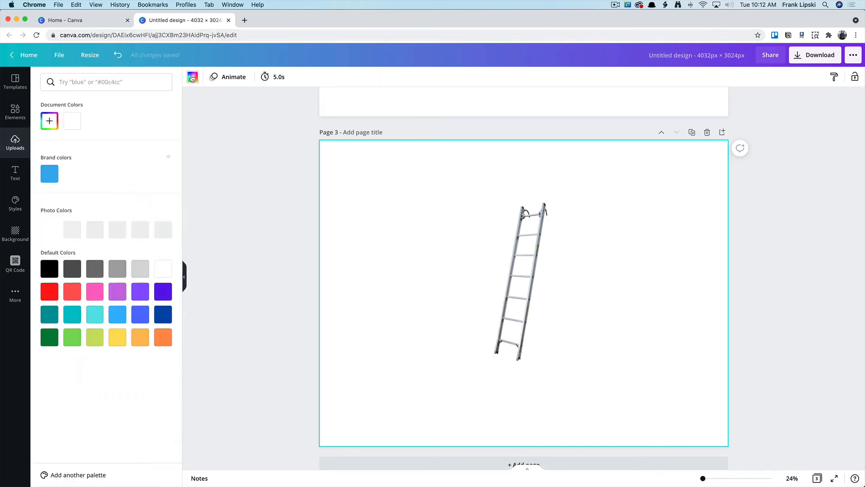
{"action": "left_click", "coordinate": [80, 273]}
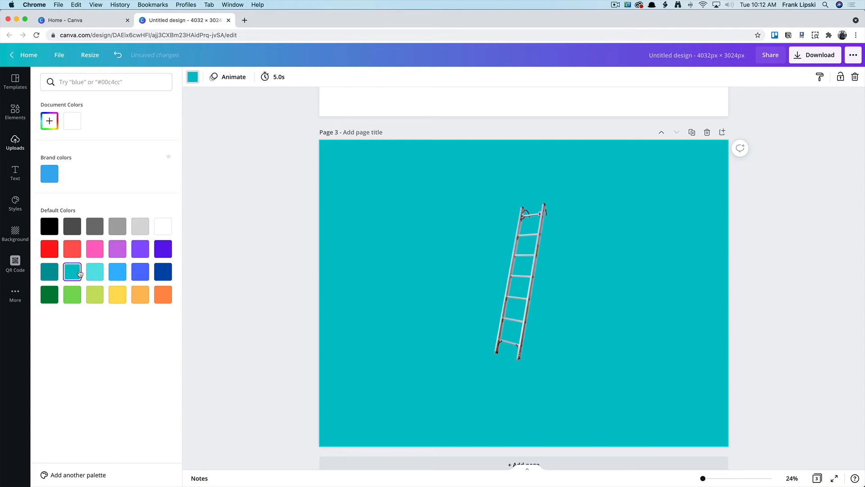
{"action": "left_click_drag", "start_coordinate": [518, 282], "coordinate": [515, 262]}
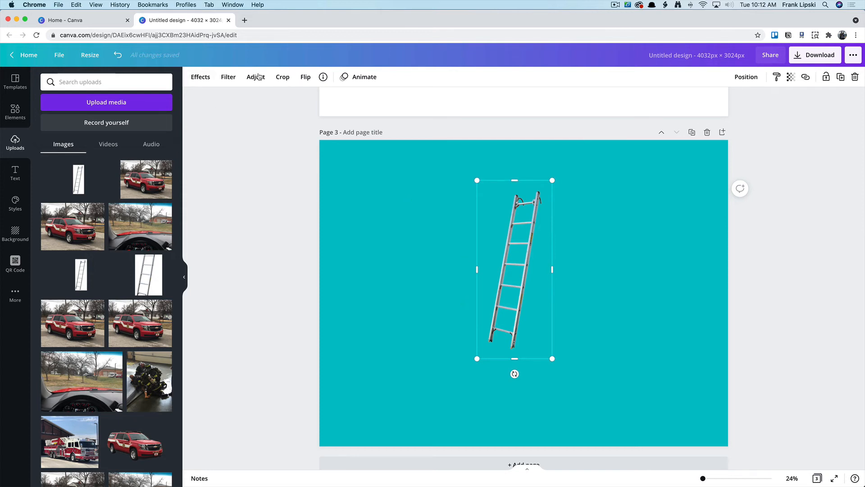
- Undo page 3's turquoise background and the ladder move, and title the page "ladder no Bg"
{"action": "key", "text": "super+z"}
{"action": "key", "text": "super+z"}
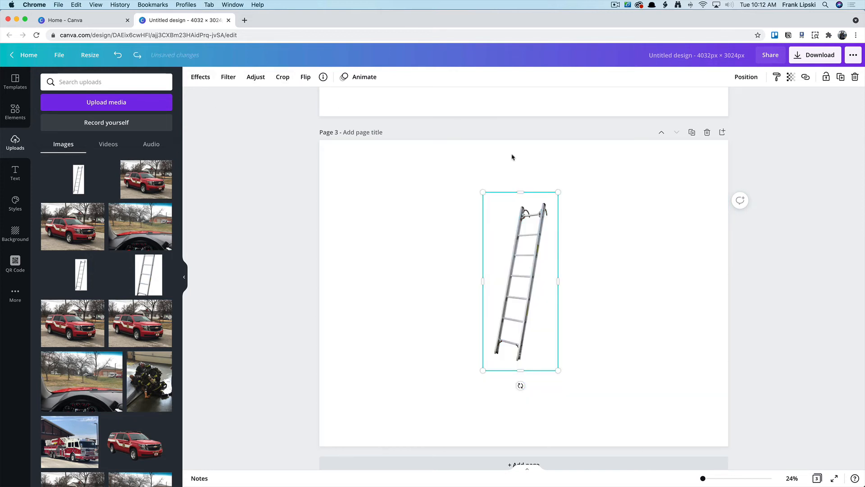
{"action": "scroll", "coordinate": [381, 212], "scroll_direction": "up", "scroll_amount": 3}
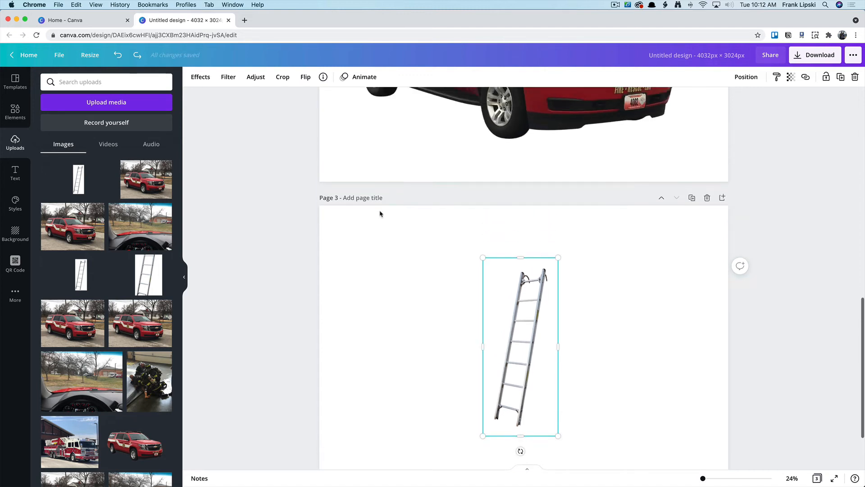
{"action": "scroll", "coordinate": [381, 212], "scroll_direction": "down", "scroll_amount": 1}
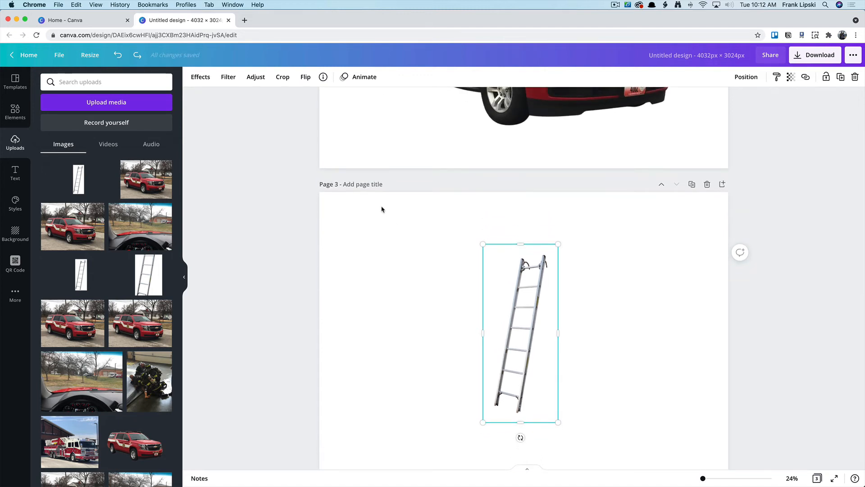
{"action": "left_click", "coordinate": [362, 184]}
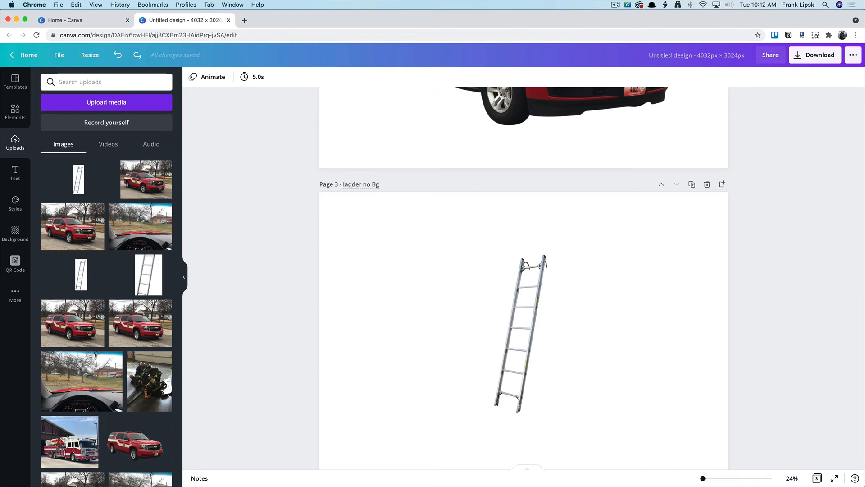
- Title page 2 "4002 no bg" and page 1 "4002 dash no bg"
{"action": "scroll", "coordinate": [363, 187], "scroll_direction": "up", "scroll_amount": 6}
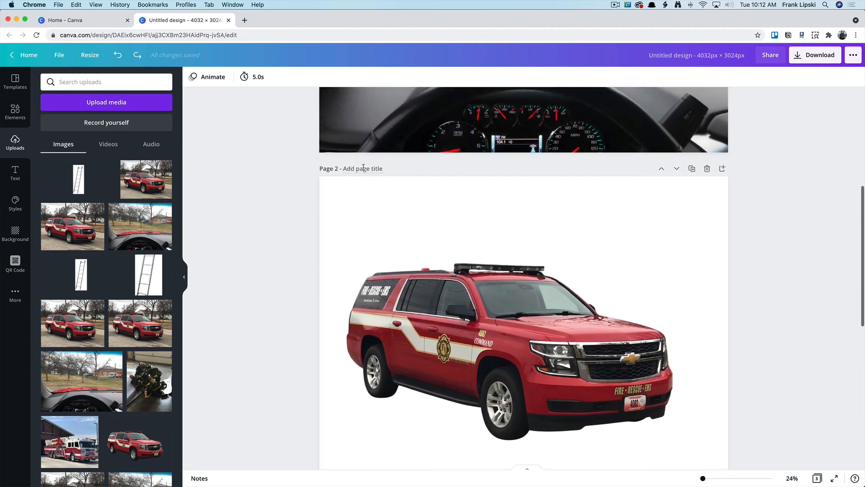
{"action": "left_click", "coordinate": [364, 170]}
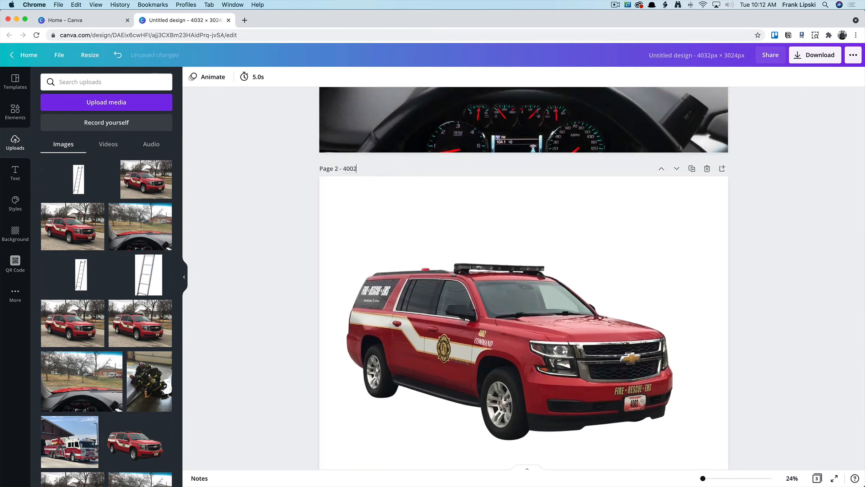
{"action": "type", "text": "4002 no bg"}
{"action": "scroll", "coordinate": [522, 271], "scroll_direction": "up", "scroll_amount": 5}
{"action": "left_click", "coordinate": [357, 104]}
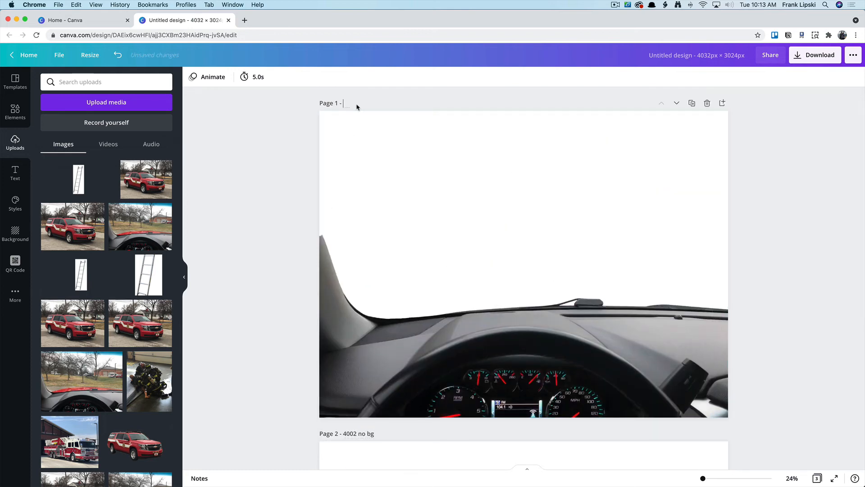
{"action": "type", "text": "4002 dash no bg"}
- Download all three pages as PNG files with a transparent background at size 1
{"action": "left_click", "coordinate": [805, 59]}
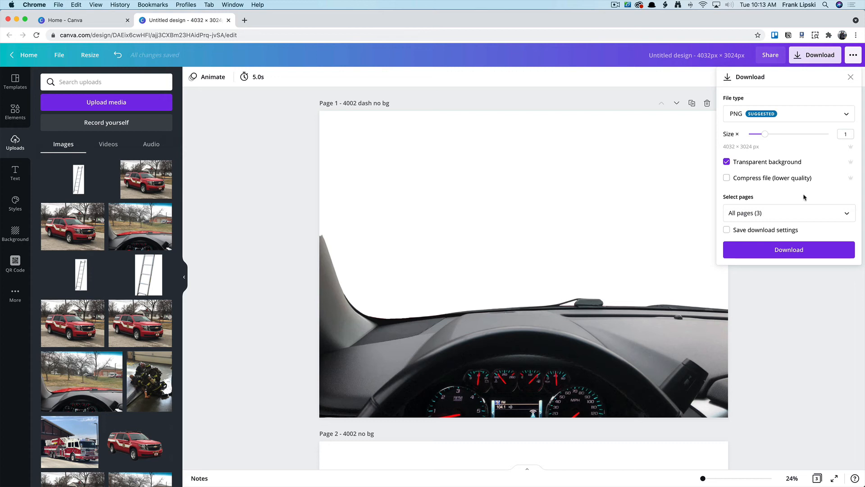
{"action": "left_click", "coordinate": [846, 220]}
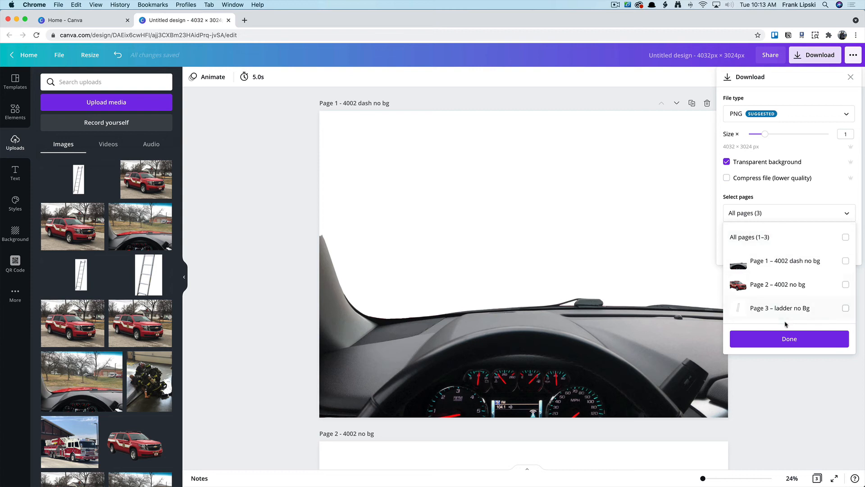
{"action": "left_click", "coordinate": [785, 335]}
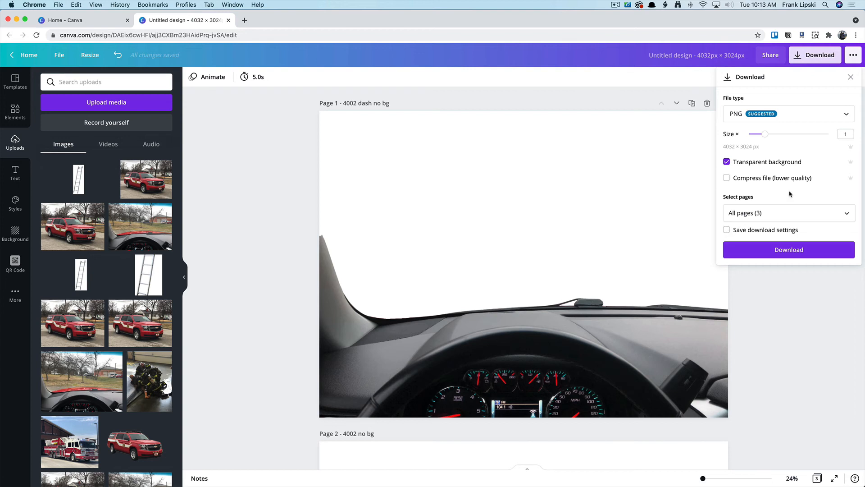
{"action": "left_click", "coordinate": [846, 115]}
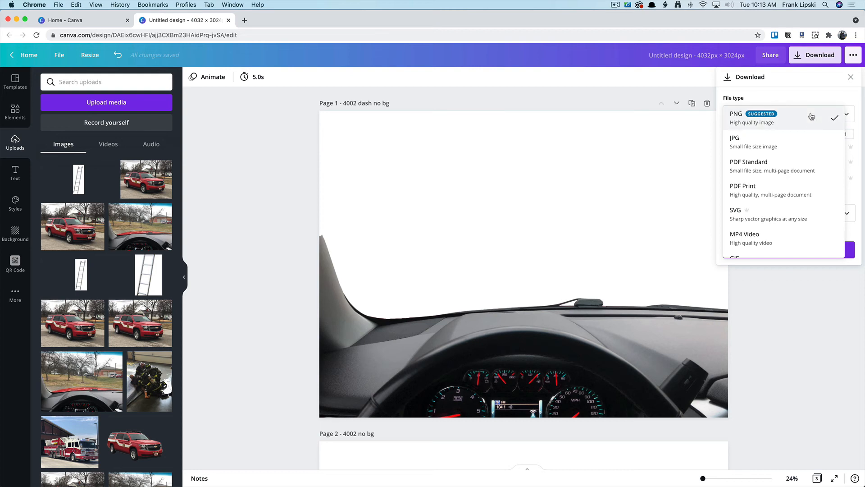
{"action": "left_click", "coordinate": [804, 100]}
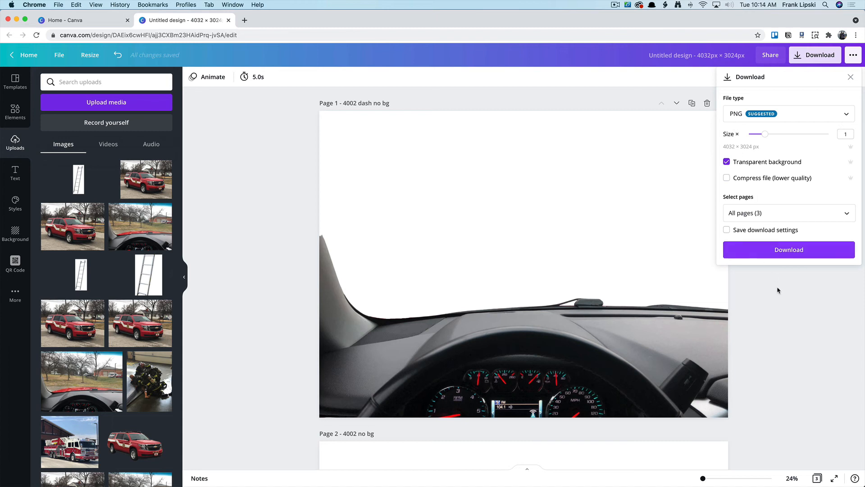
{"action": "left_click", "coordinate": [776, 251]}
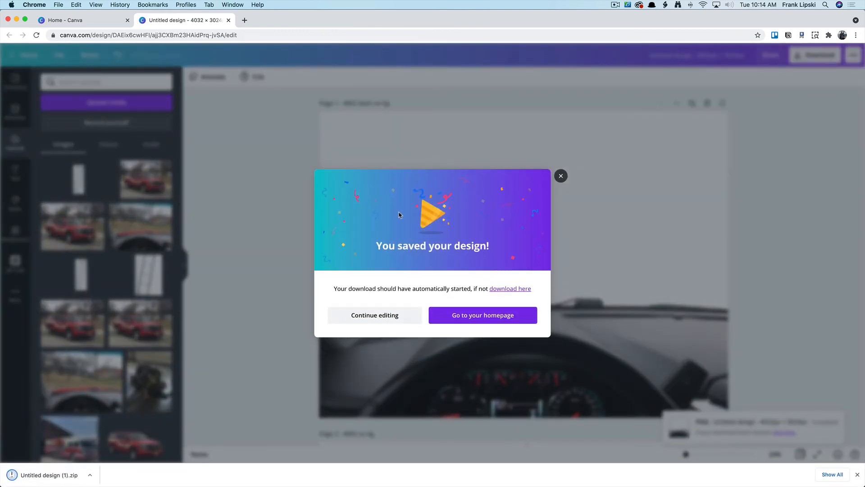
- Show the downloaded "Untitled design (1).zip" in Finder and extract it
{"action": "left_click", "coordinate": [89, 475]}
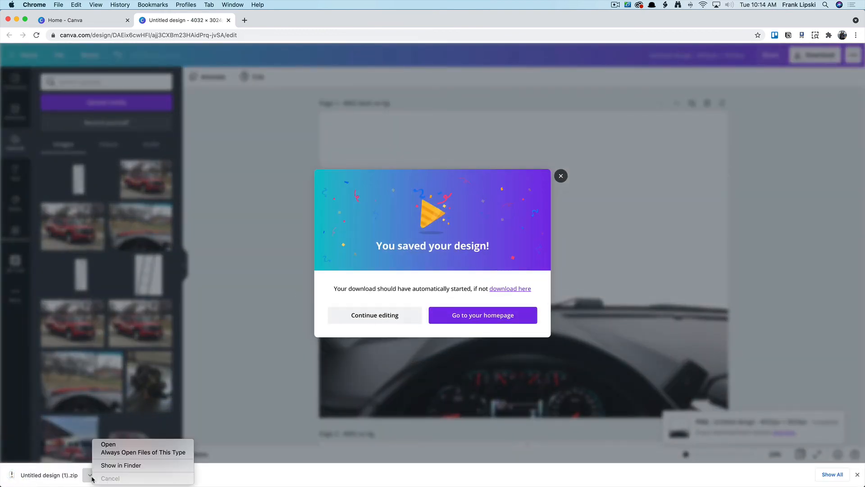
{"action": "left_click", "coordinate": [109, 465]}
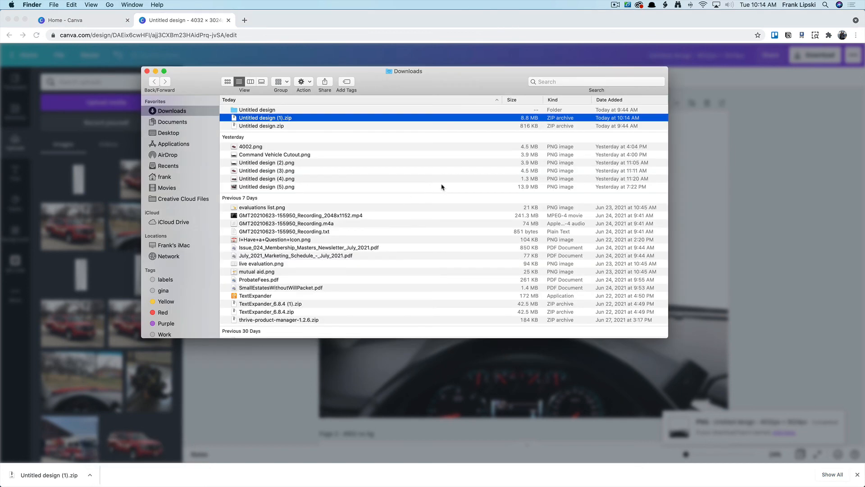
{"action": "double_click", "coordinate": [269, 119]}
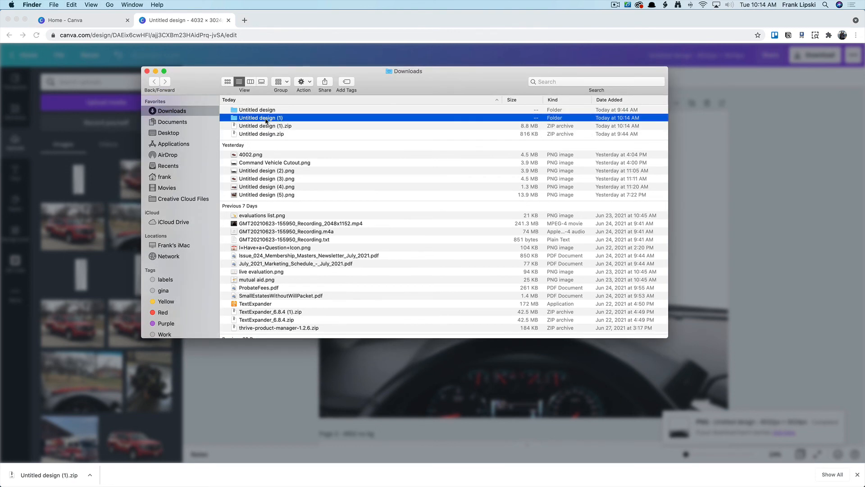
- Rename the extracted folder "Untitled design (1)" to "no BG" and close the Finder window
{"action": "left_click", "coordinate": [266, 119]}
{"action": "right_click", "coordinate": [265, 120]}
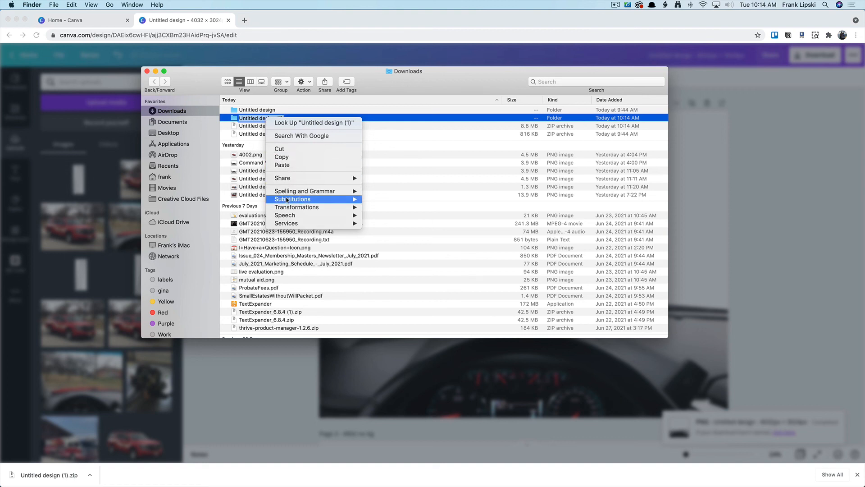
{"action": "left_click", "coordinate": [291, 157]}
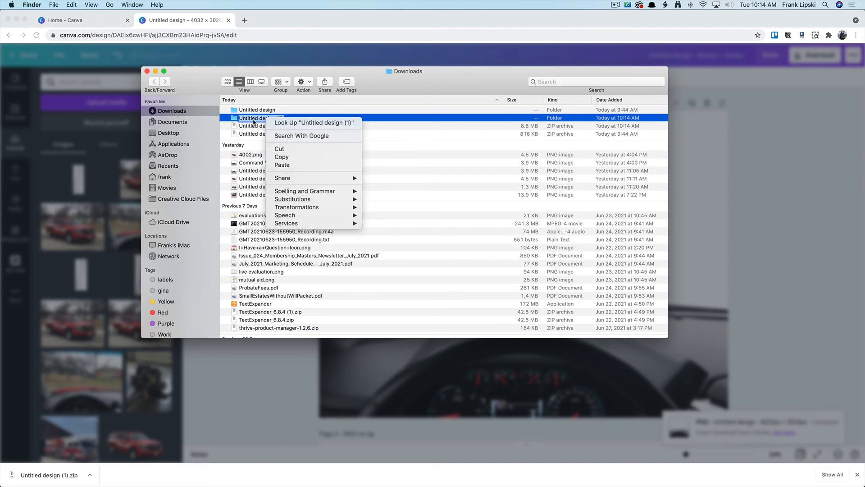
{"action": "key", "text": "Return"}
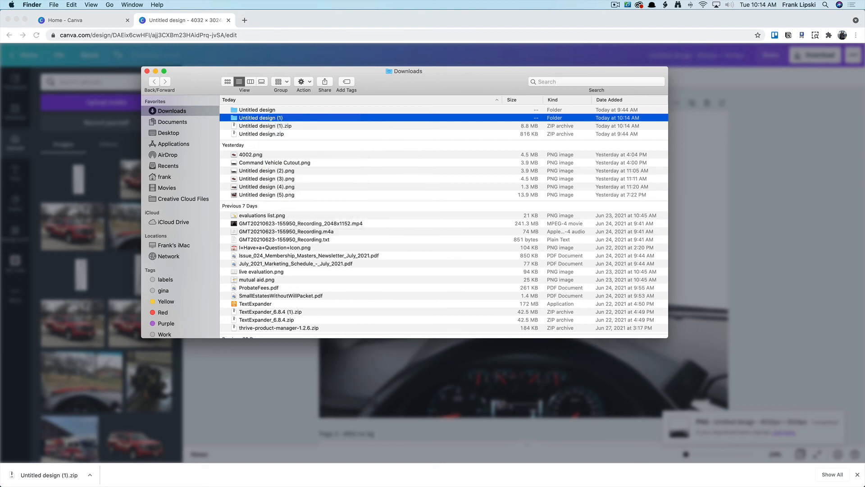
{"action": "left_click", "coordinate": [268, 120]}
{"action": "type", "text": "no BG"}
{"action": "key", "text": "Return"}
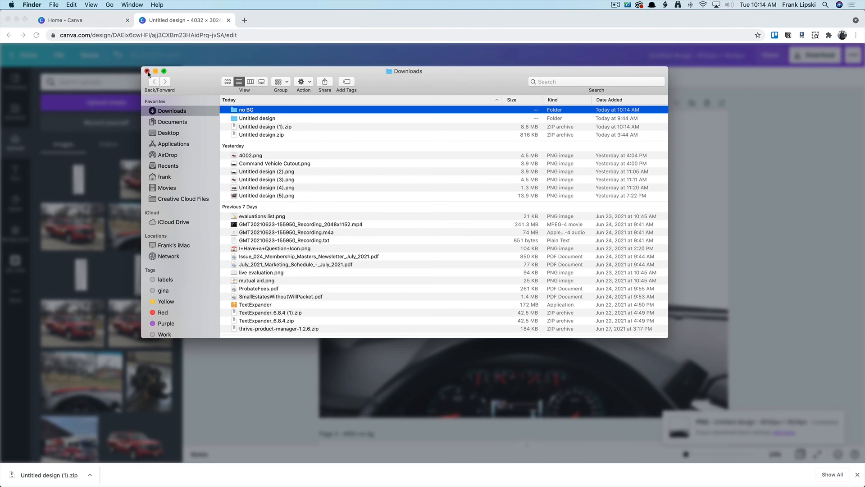
{"action": "left_click", "coordinate": [146, 71]}
- Switch to SimsUshare and move the ladder element against the building's roof edge, just right of the Family Video sign
{"action": "left_click", "coordinate": [414, 469]}
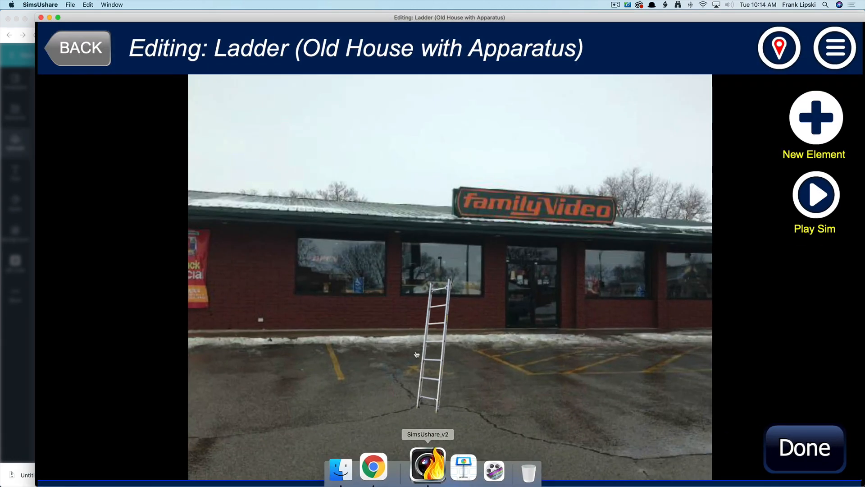
{"action": "left_click", "coordinate": [439, 328]}
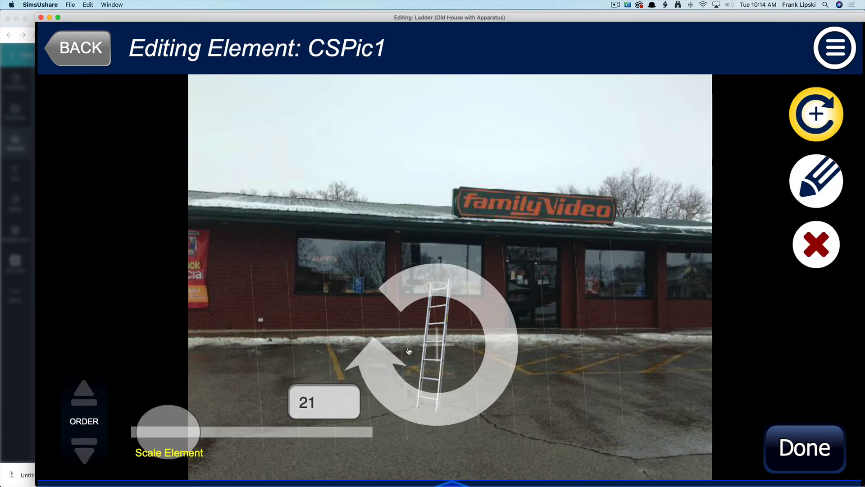
{"action": "left_click_drag", "start_coordinate": [432, 341], "coordinate": [644, 243]}
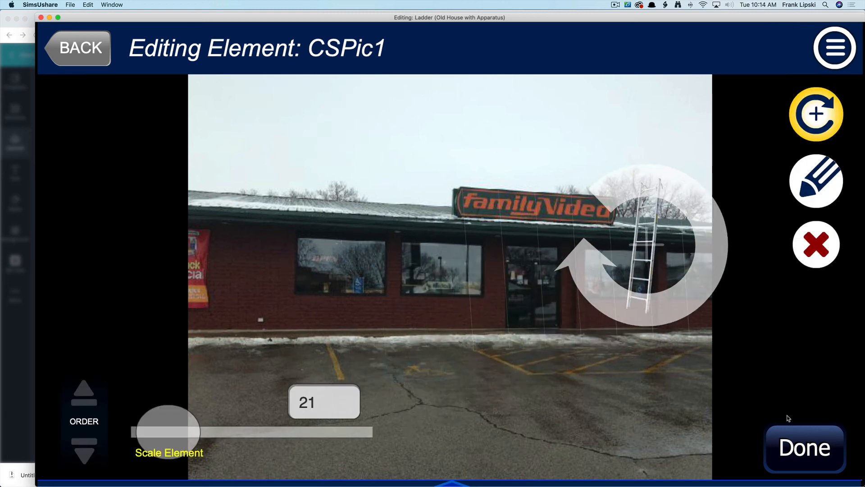
{"action": "left_click", "coordinate": [789, 433]}
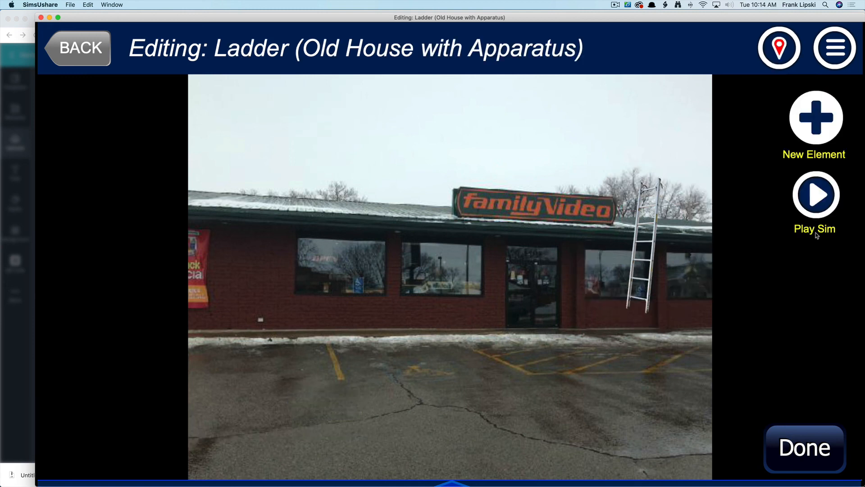
- Add a Utility picture element using "4002 no bg.png" from the "no BG" folder in Downloads
{"action": "left_click", "coordinate": [813, 129]}
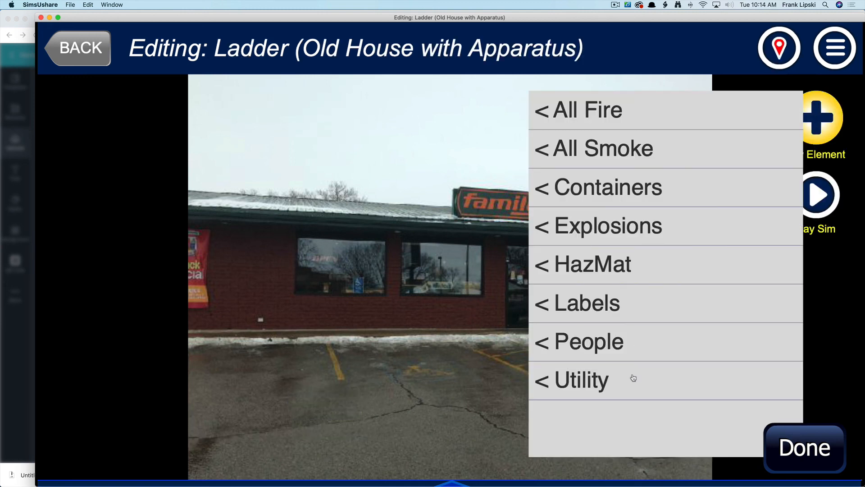
{"action": "left_click", "coordinate": [603, 388]}
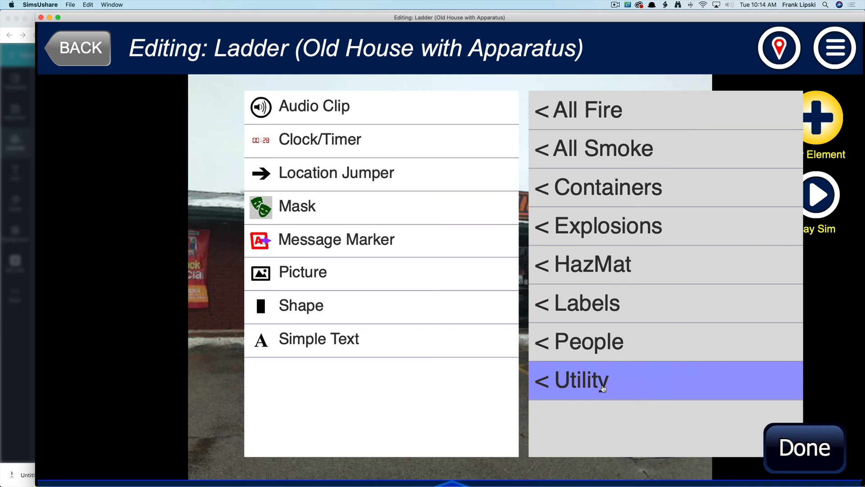
{"action": "left_click", "coordinate": [310, 274]}
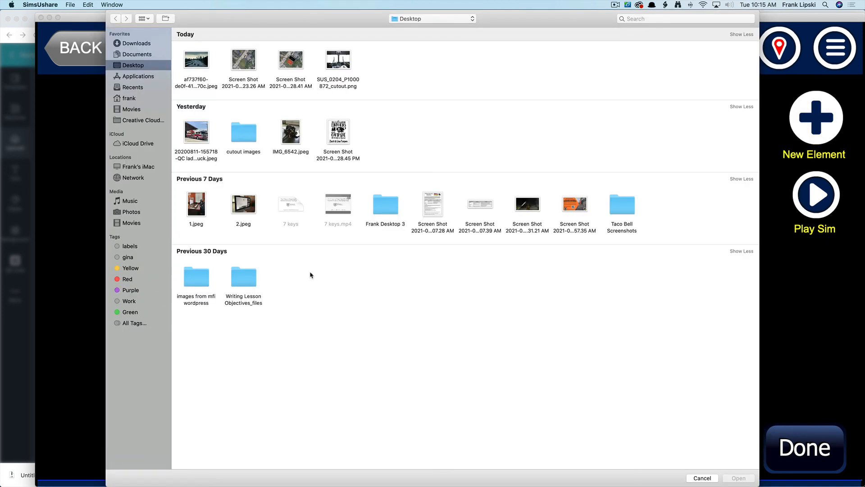
{"action": "left_click", "coordinate": [133, 45]}
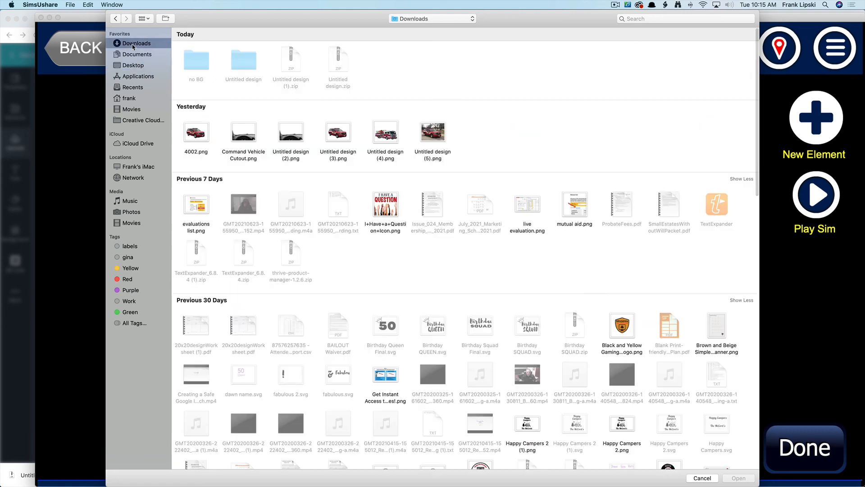
{"action": "double_click", "coordinate": [194, 68]}
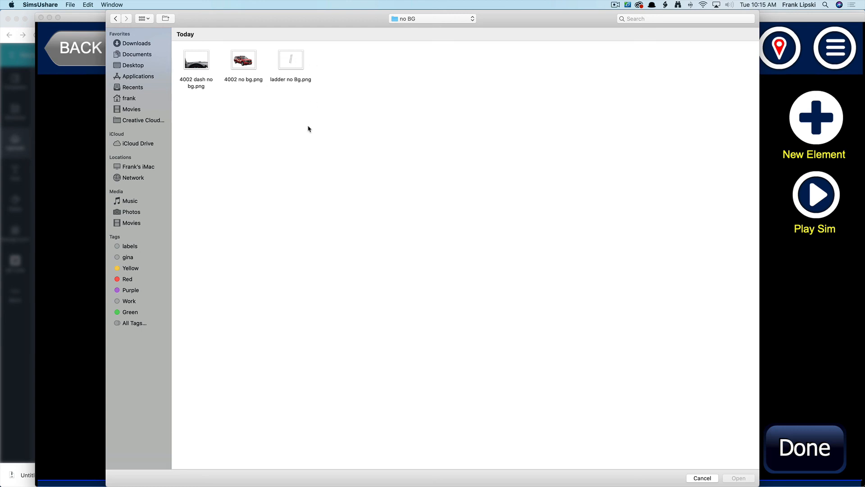
{"action": "left_click", "coordinate": [243, 67]}
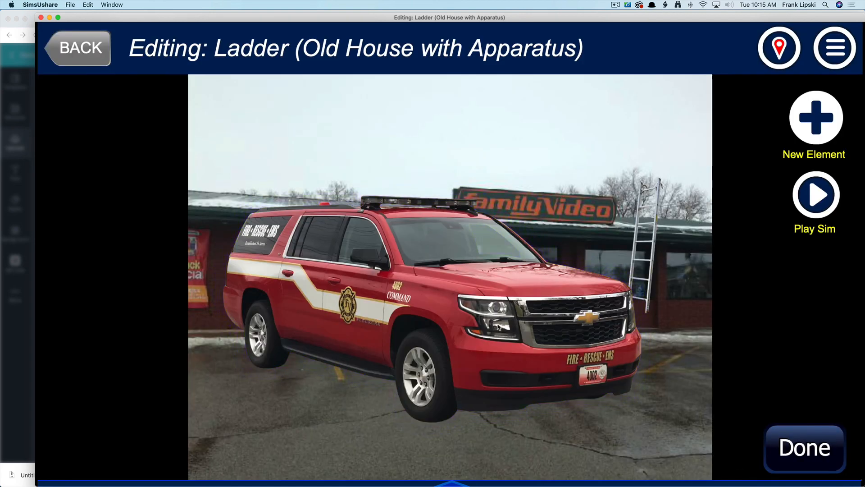
- Move the red command vehicle down onto the parking lot in front of the building and set its scale to 15
{"action": "left_click_drag", "start_coordinate": [498, 325], "coordinate": [460, 312]}
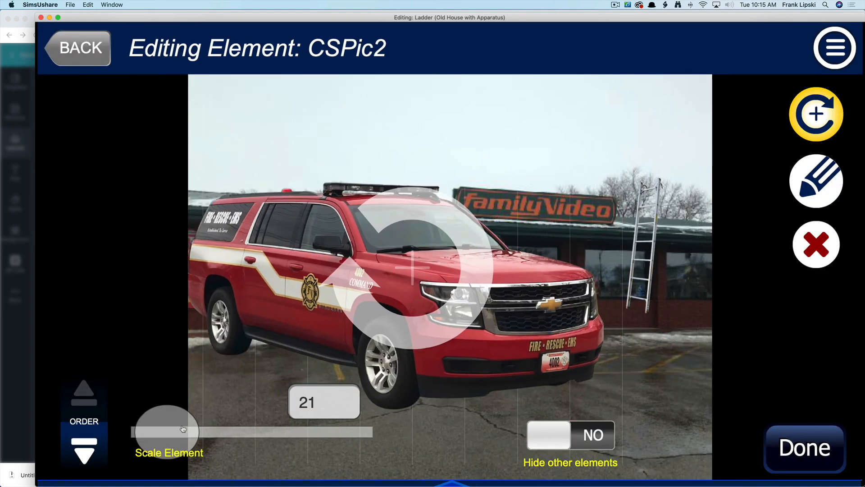
{"action": "left_click_drag", "start_coordinate": [184, 429], "coordinate": [182, 433]}
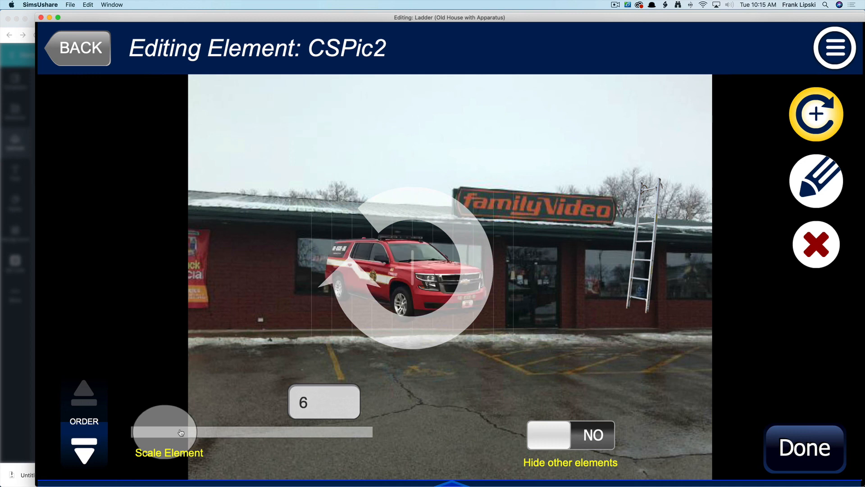
{"action": "left_click_drag", "start_coordinate": [376, 270], "coordinate": [391, 351]}
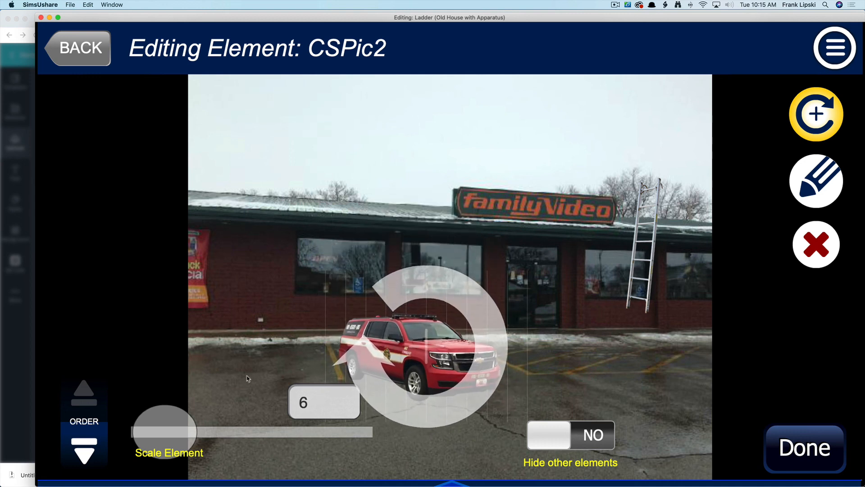
{"action": "left_click_drag", "start_coordinate": [178, 428], "coordinate": [181, 429]}
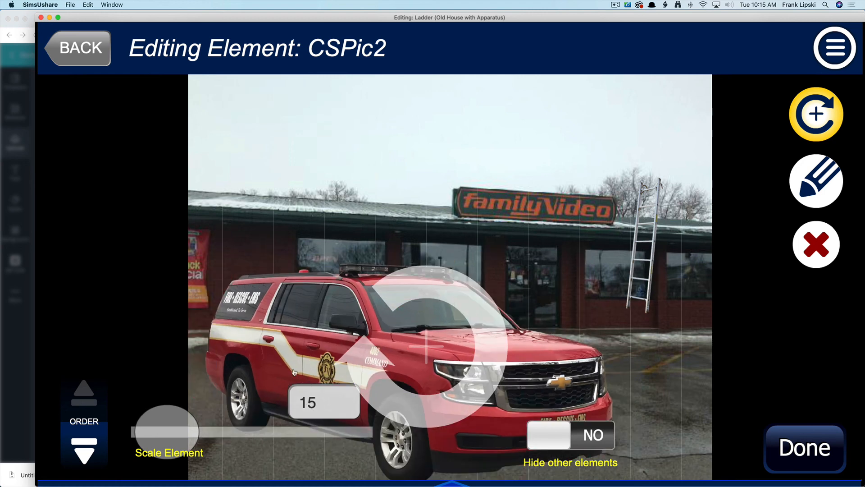